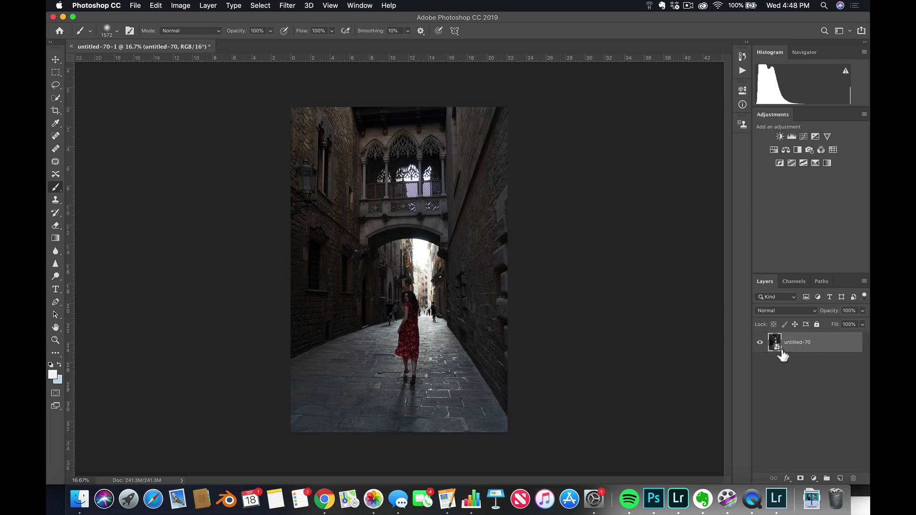
Open the untitled-70 smart object in Camera Raw and set Shadows +47, Whites +43, Temperature 7250 and Tint +19
{"action": "double_click", "coordinate": [779, 346]}
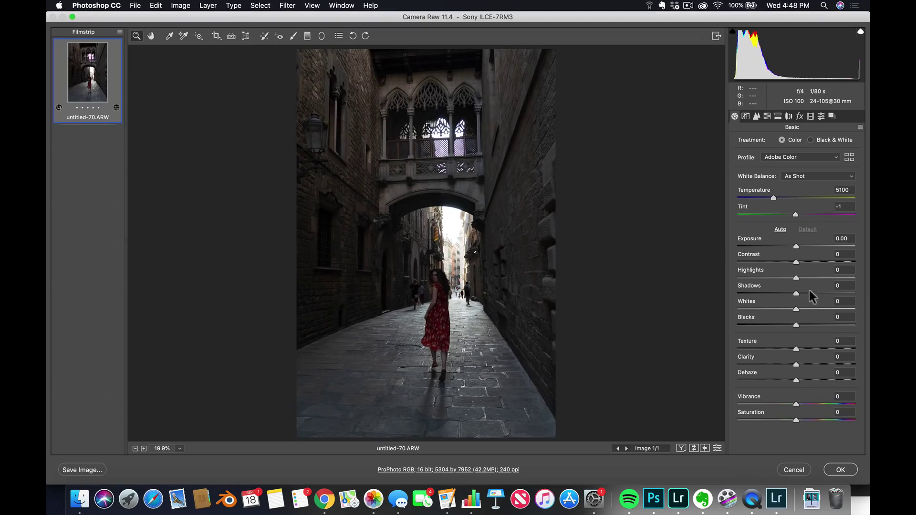
{"action": "left_click_drag", "start_coordinate": [809, 293], "coordinate": [822, 308]}
{"action": "left_click_drag", "start_coordinate": [773, 199], "coordinate": [794, 198]}
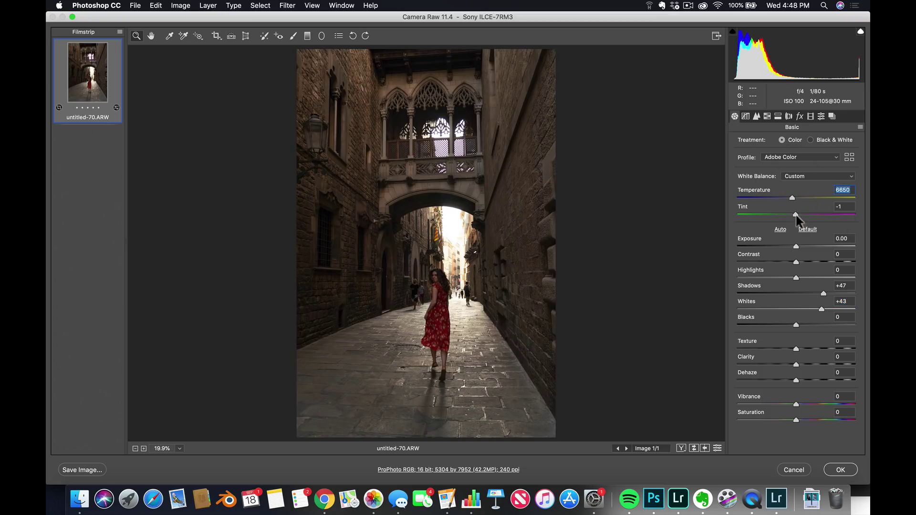
{"action": "left_click", "coordinate": [806, 217]}
{"action": "left_click_drag", "start_coordinate": [807, 214], "coordinate": [798, 197]}
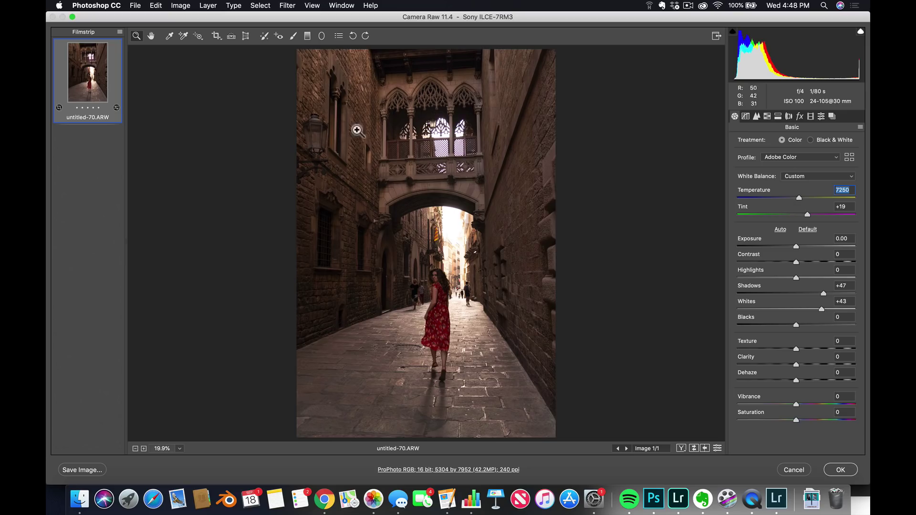
Place a narrow Radial Filter ellipse over the wall lantern and set its effect to Inside
{"action": "left_click", "coordinate": [321, 38]}
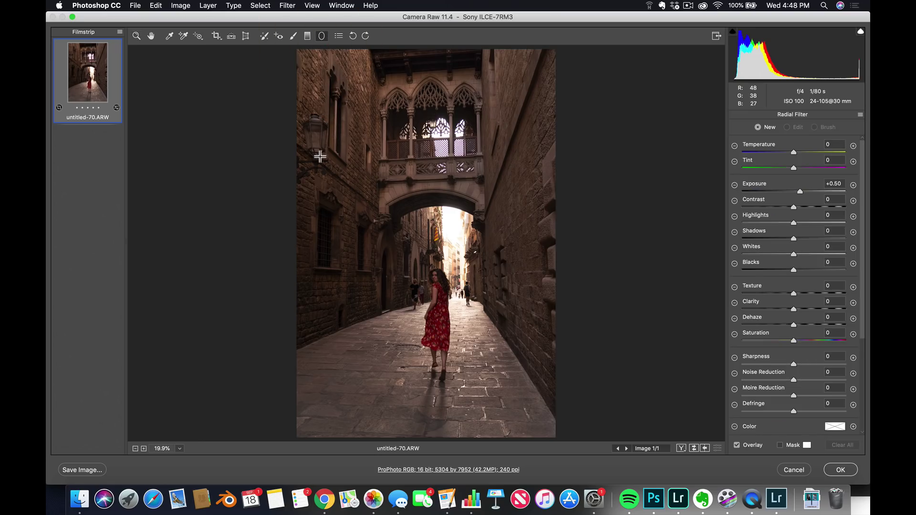
{"action": "left_click_drag", "start_coordinate": [314, 131], "coordinate": [328, 159]}
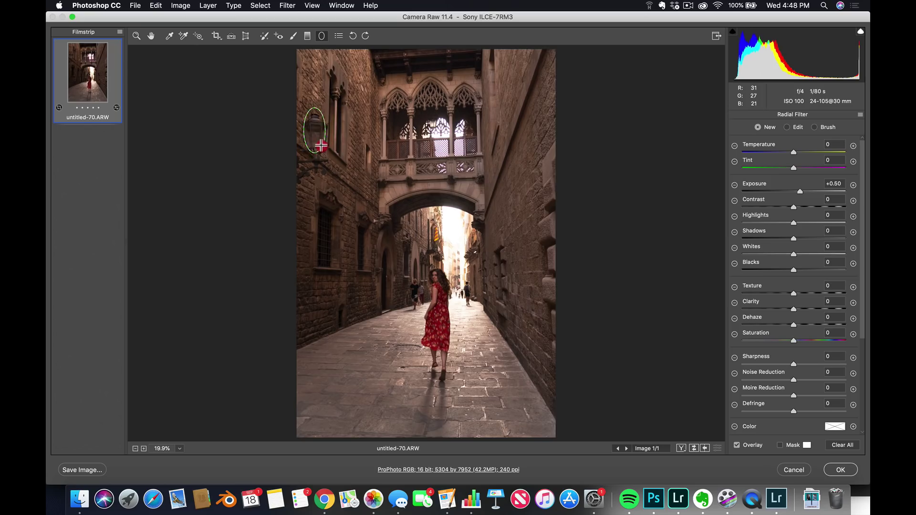
{"action": "left_click", "coordinate": [317, 137]}
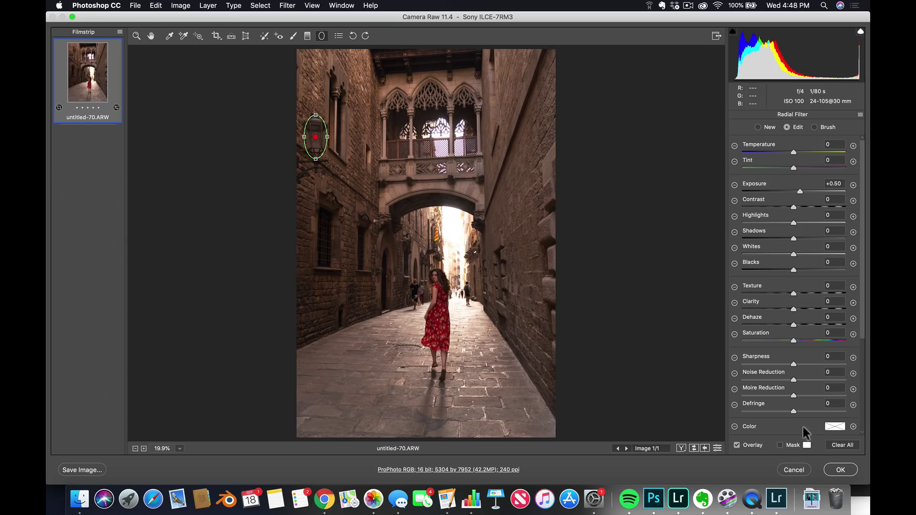
{"action": "left_click_drag", "start_coordinate": [862, 327], "coordinate": [866, 380]}
{"action": "left_click", "coordinate": [820, 372]}
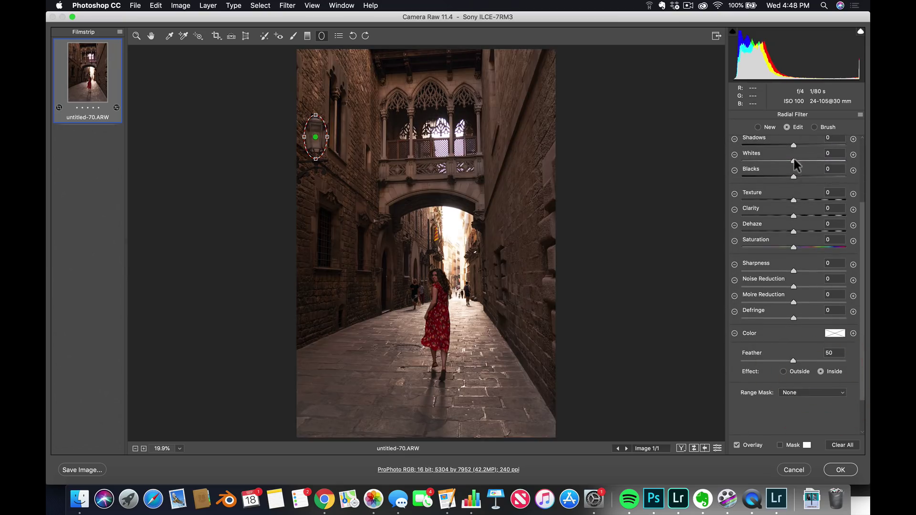
Set the lantern filter's Exposure to +3.95 and Temperature to +59, and widen its ellipse slightly
{"action": "scroll", "coordinate": [825, 265], "scroll_direction": "up", "scroll_amount": 4}
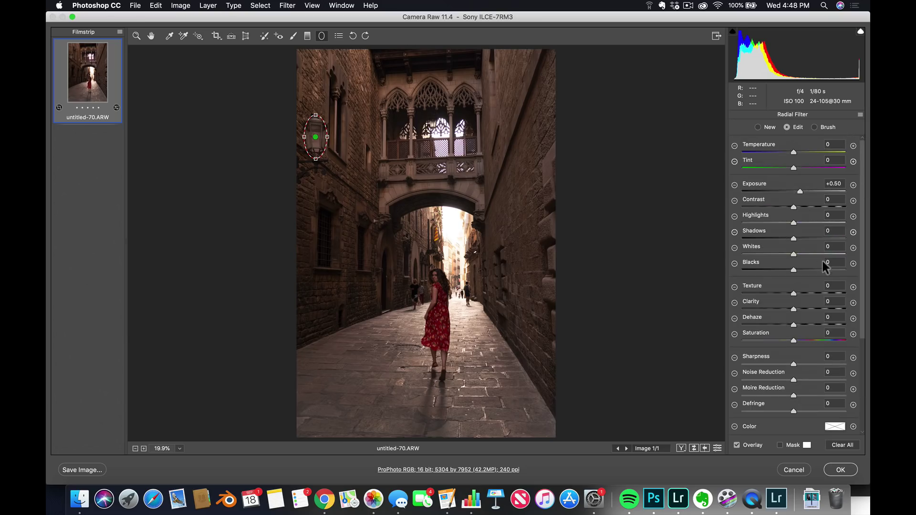
{"action": "left_click_drag", "start_coordinate": [797, 190], "coordinate": [848, 182]}
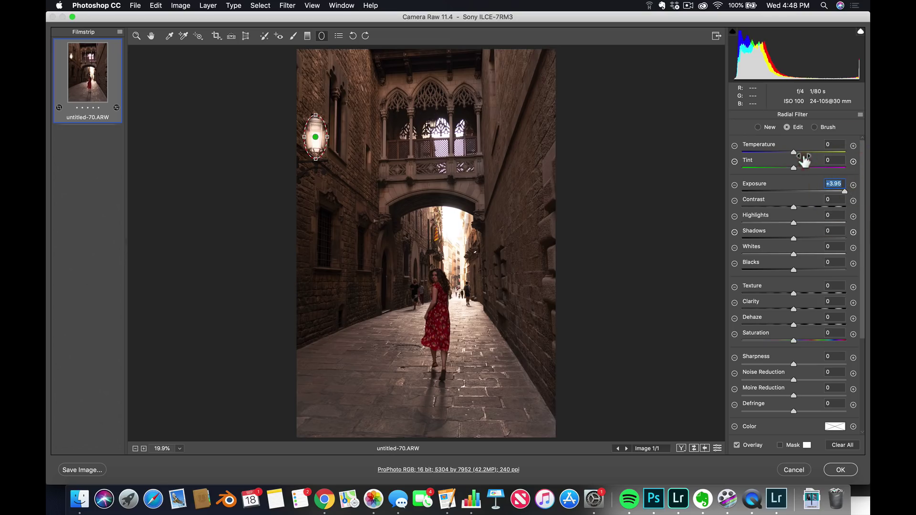
{"action": "left_click_drag", "start_coordinate": [826, 154], "coordinate": [825, 151]}
{"action": "left_click_drag", "start_coordinate": [328, 137], "coordinate": [329, 137]}
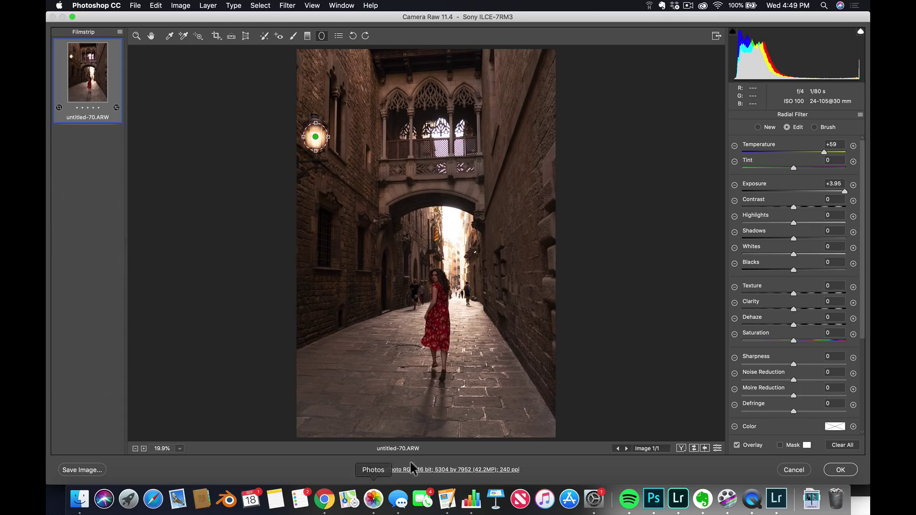
Duplicate the radial filter on the lantern while viewing it at 100%
{"action": "left_click", "coordinate": [180, 449]}
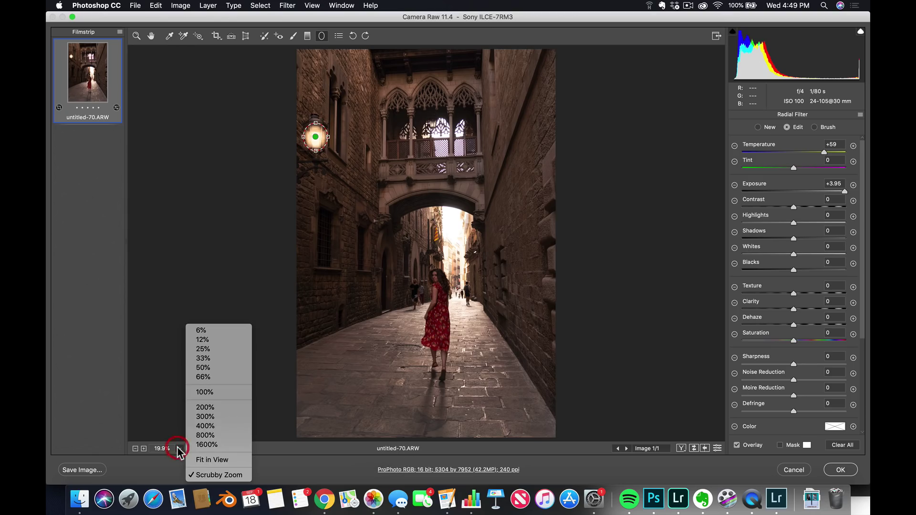
{"action": "left_click", "coordinate": [213, 393]}
{"action": "left_click_drag", "start_coordinate": [348, 231], "coordinate": [577, 414]}
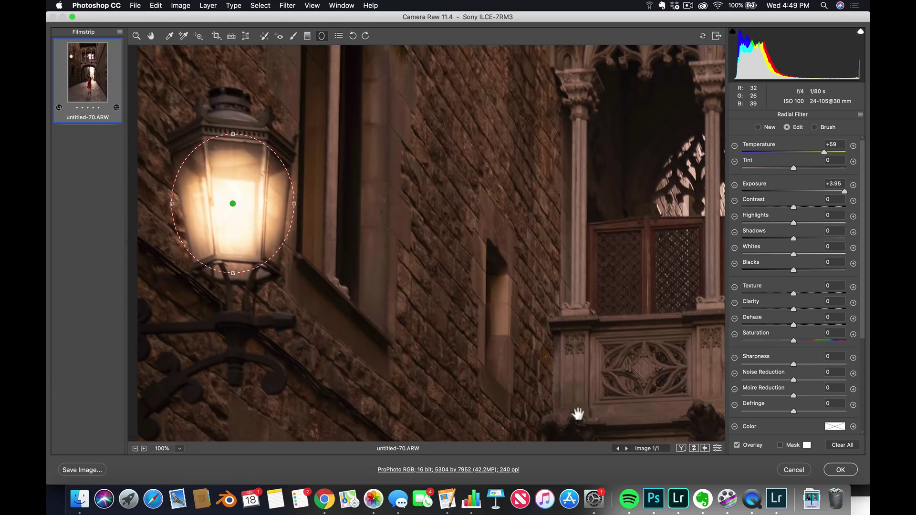
{"action": "left_click", "coordinate": [293, 201]}
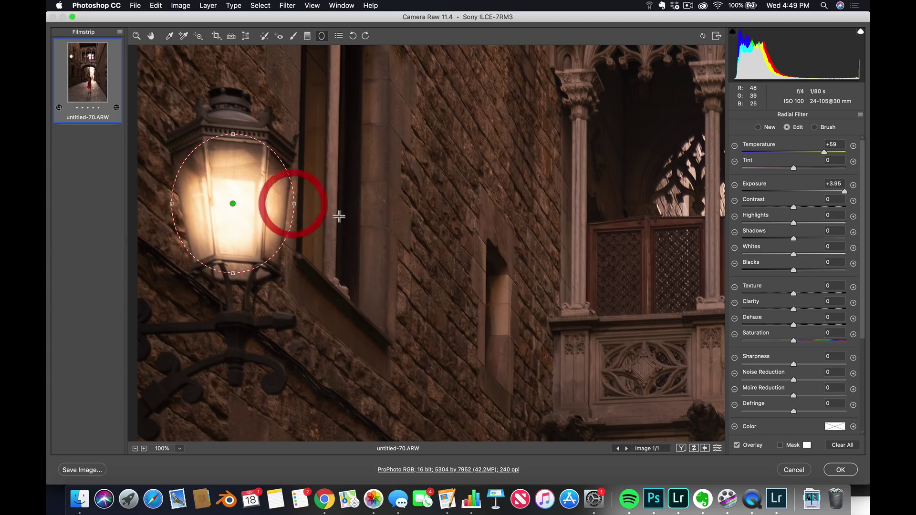
{"action": "right_click", "coordinate": [232, 203]}
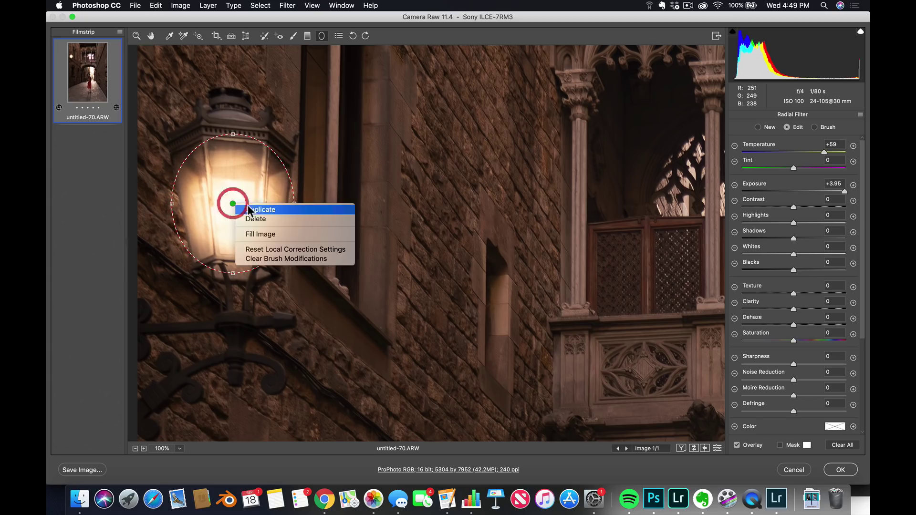
{"action": "left_click", "coordinate": [256, 206]}
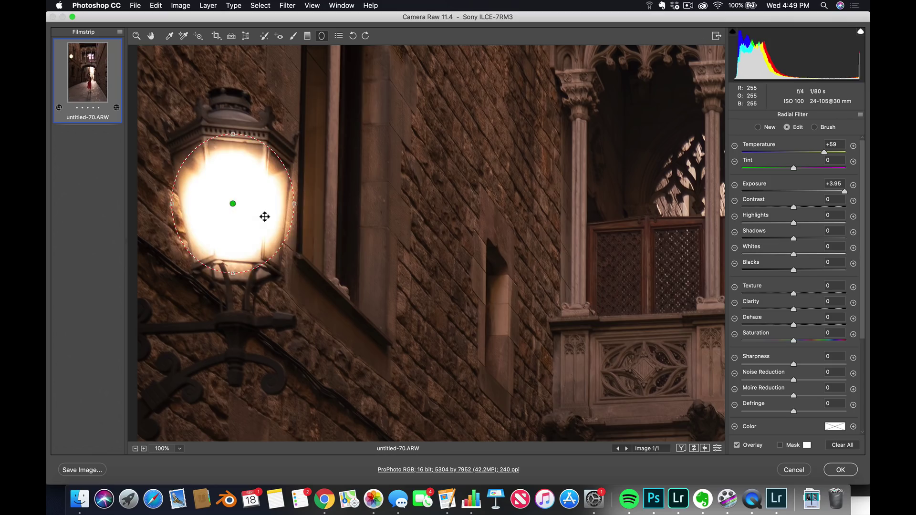
Enlarge the duplicate filter well beyond the lantern onto the surrounding wall and set its Exposure to +1.70
{"action": "left_click_drag", "start_coordinate": [297, 202], "coordinate": [412, 207]}
{"action": "left_click_drag", "start_coordinate": [233, 134], "coordinate": [235, 33]}
{"action": "left_click_drag", "start_coordinate": [236, 374], "coordinate": [233, 414]}
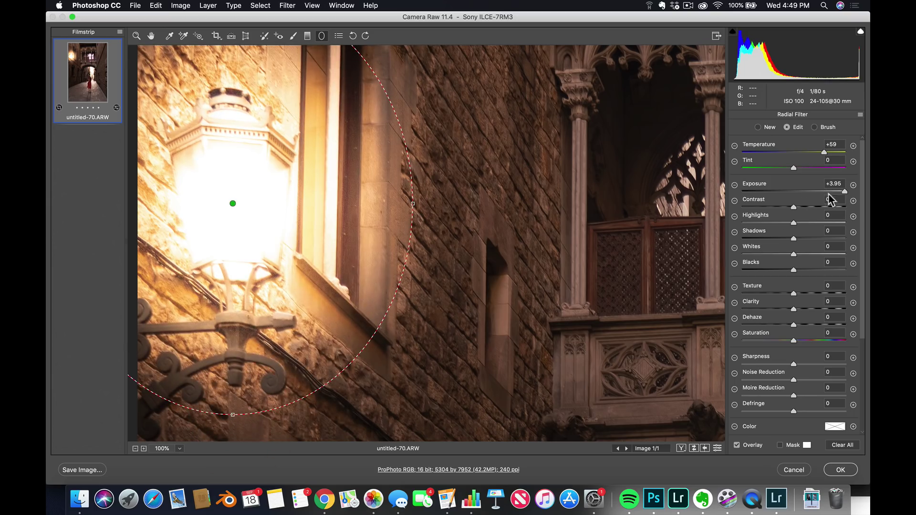
{"action": "left_click_drag", "start_coordinate": [844, 192], "coordinate": [816, 191]}
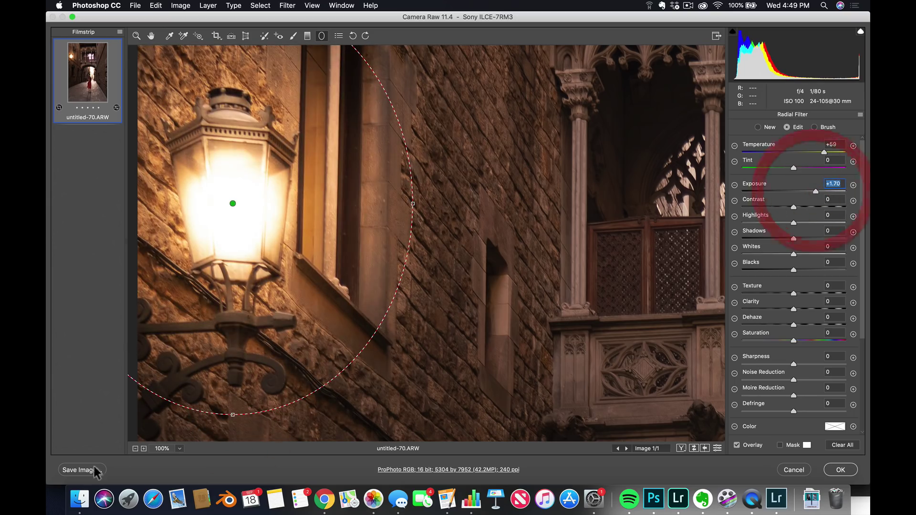
Stretch the duplicate filter into a tall ellipse and move it down over the wall below the lantern
{"action": "left_click", "coordinate": [178, 450]}
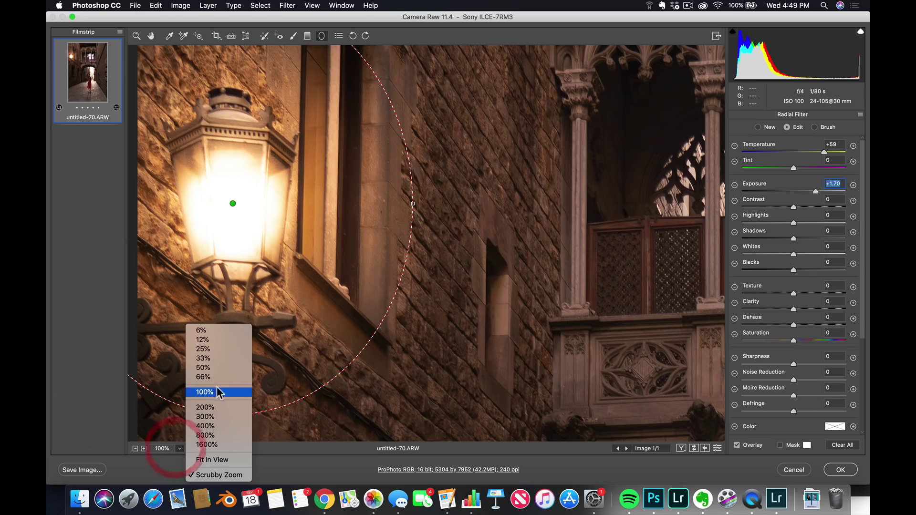
{"action": "left_click", "coordinate": [224, 458]}
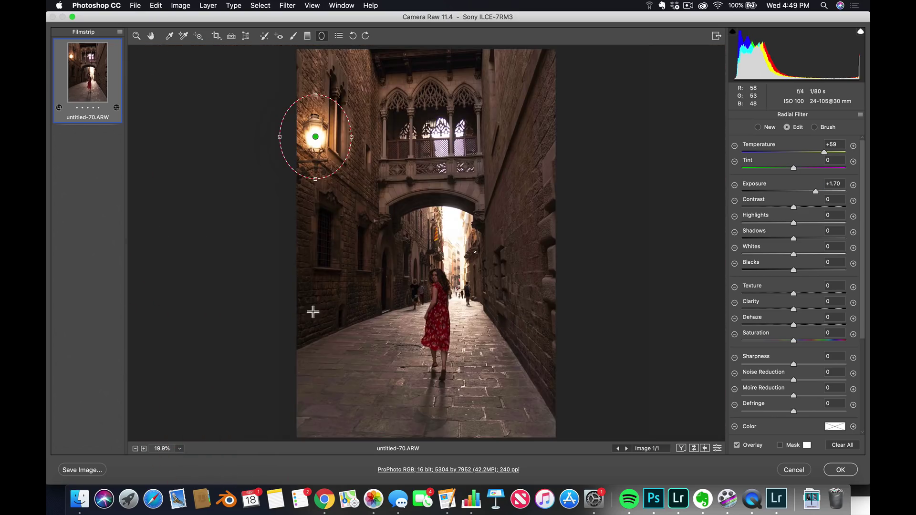
{"action": "left_click_drag", "start_coordinate": [318, 182], "coordinate": [316, 260]}
{"action": "left_click_drag", "start_coordinate": [352, 137], "coordinate": [318, 233]}
{"action": "left_click_drag", "start_coordinate": [374, 225], "coordinate": [334, 253]}
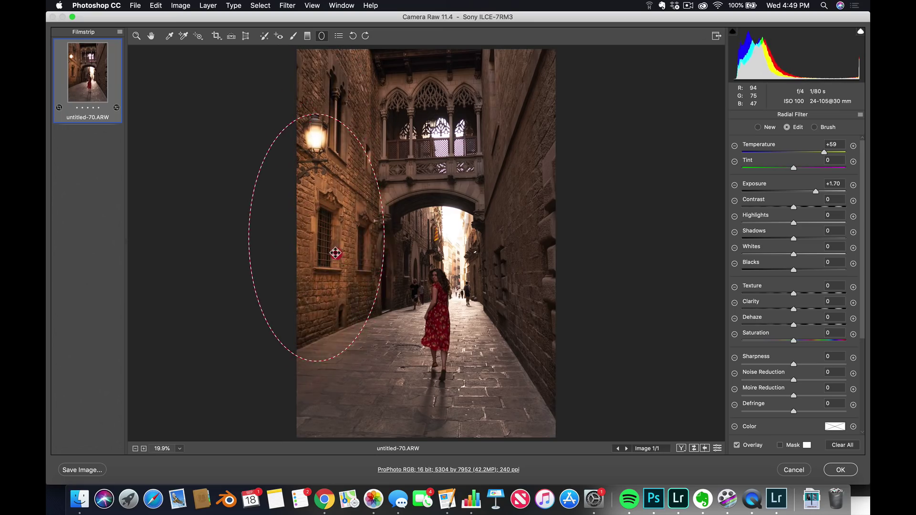
Set the wall glow filter's Exposure to +0.70 and Temperature to +33, and apply the Camera Raw edits
{"action": "left_click_drag", "start_coordinate": [816, 194], "coordinate": [804, 192]}
{"action": "left_click_drag", "start_coordinate": [821, 153], "coordinate": [812, 155]}
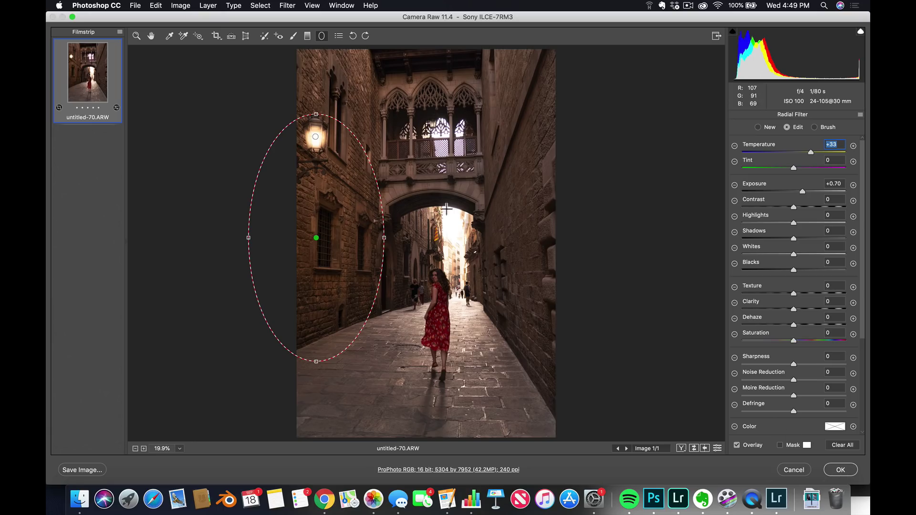
{"action": "left_click", "coordinate": [841, 470]}
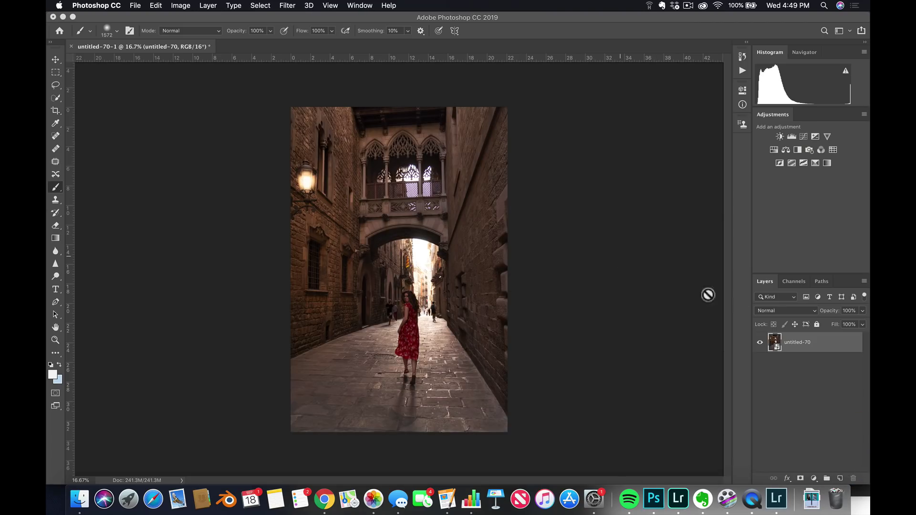
Reopen the smart object in Camera Raw, try the Auto Upright correction, and turn Upright back off
{"action": "double_click", "coordinate": [776, 347]}
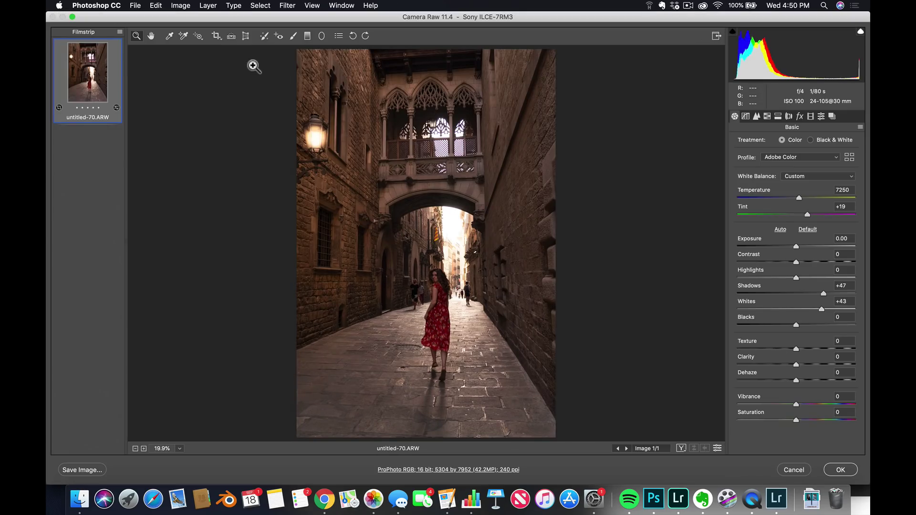
{"action": "left_click", "coordinate": [246, 36]}
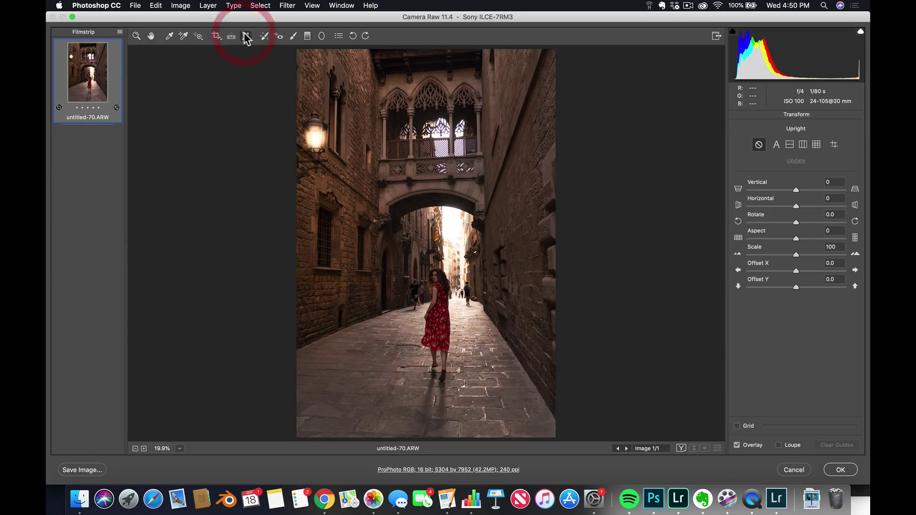
{"action": "left_click", "coordinate": [777, 144]}
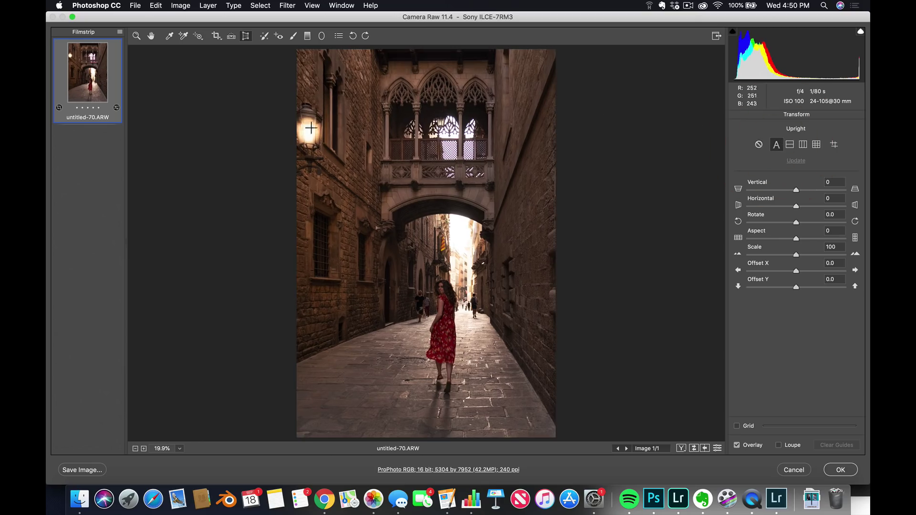
{"action": "left_click", "coordinate": [760, 145]}
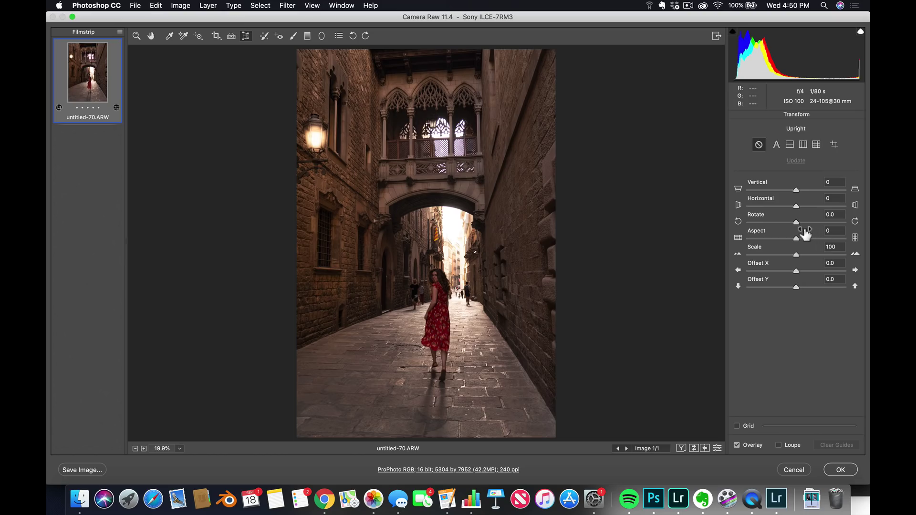
Straighten the photo manually with a Rotate value of +1.2 and a Vertical value of -6
{"action": "left_click_drag", "start_coordinate": [796, 223], "coordinate": [805, 223]}
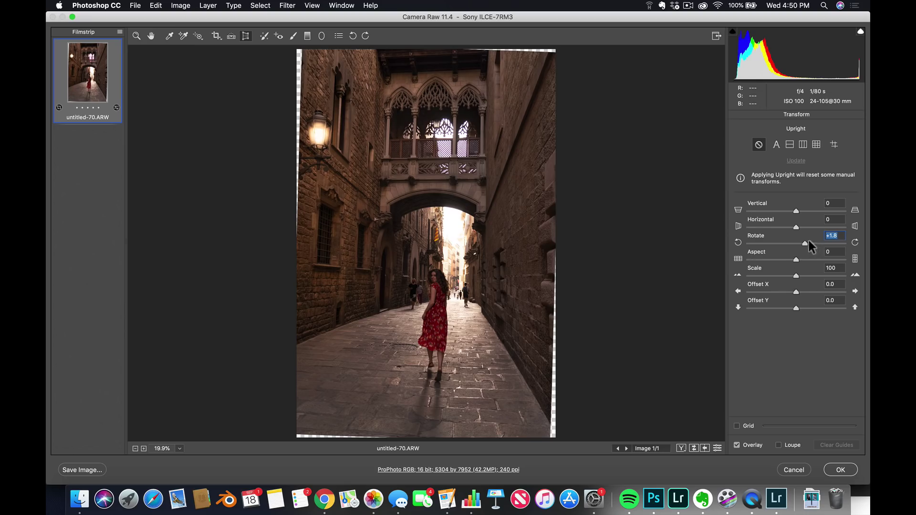
{"action": "left_click_drag", "start_coordinate": [805, 247], "coordinate": [798, 243]}
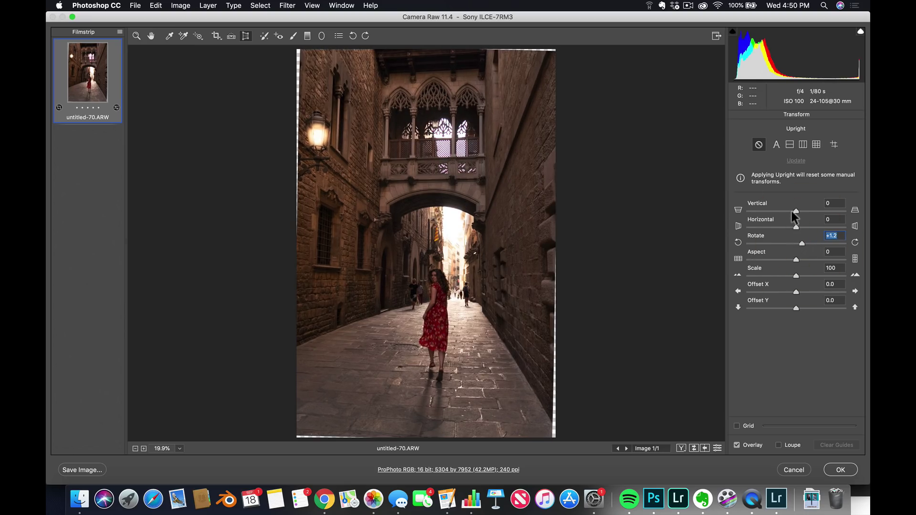
{"action": "left_click_drag", "start_coordinate": [795, 210], "coordinate": [794, 210]}
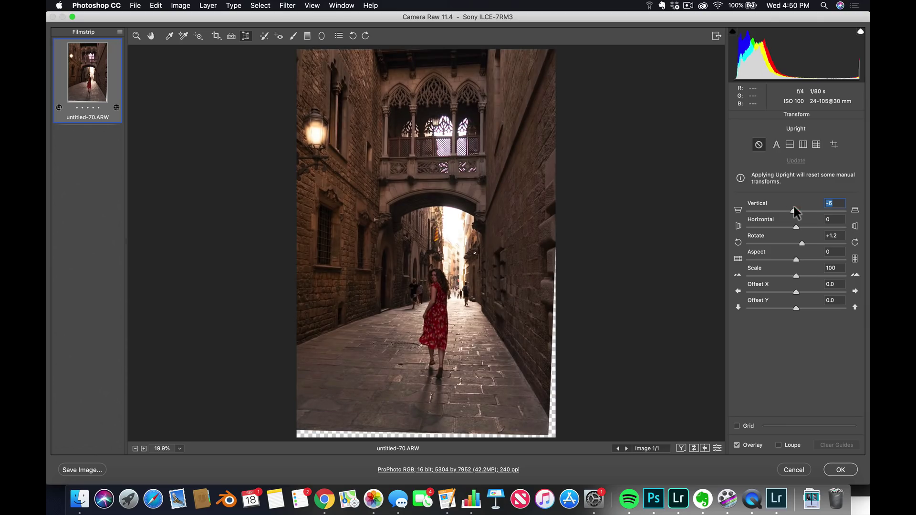
{"action": "key", "text": "z"}
Try a 4 to 5 crop that frames the lantern, bridge and woman and excludes the transparent edges
{"action": "left_click", "coordinate": [218, 37]}
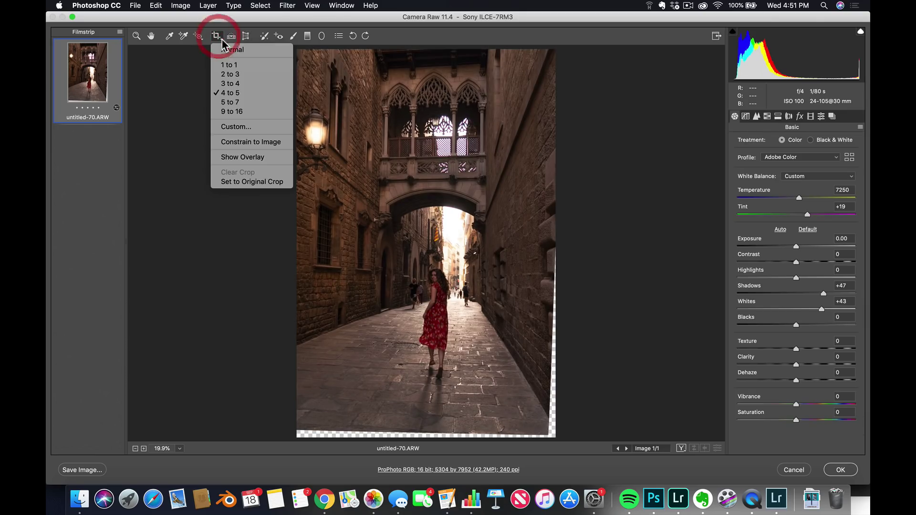
{"action": "left_click", "coordinate": [253, 93]}
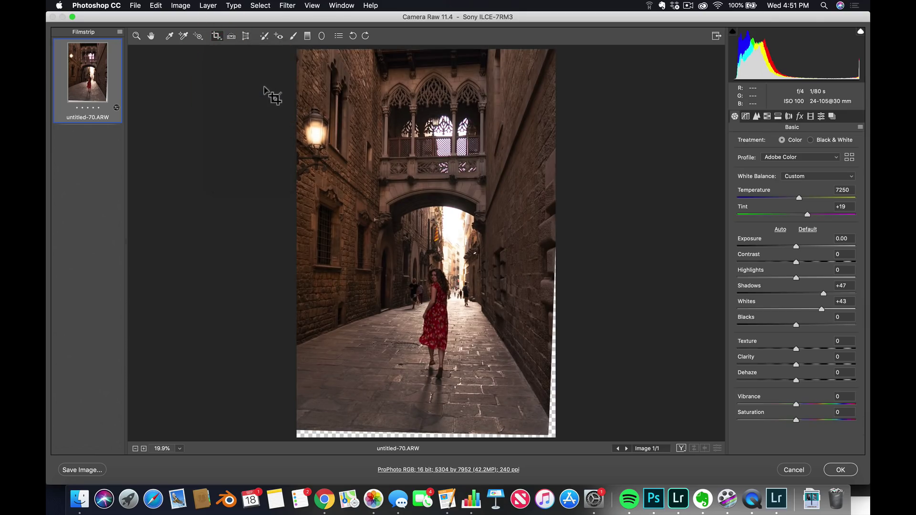
{"action": "left_click_drag", "start_coordinate": [298, 75], "coordinate": [428, 242]}
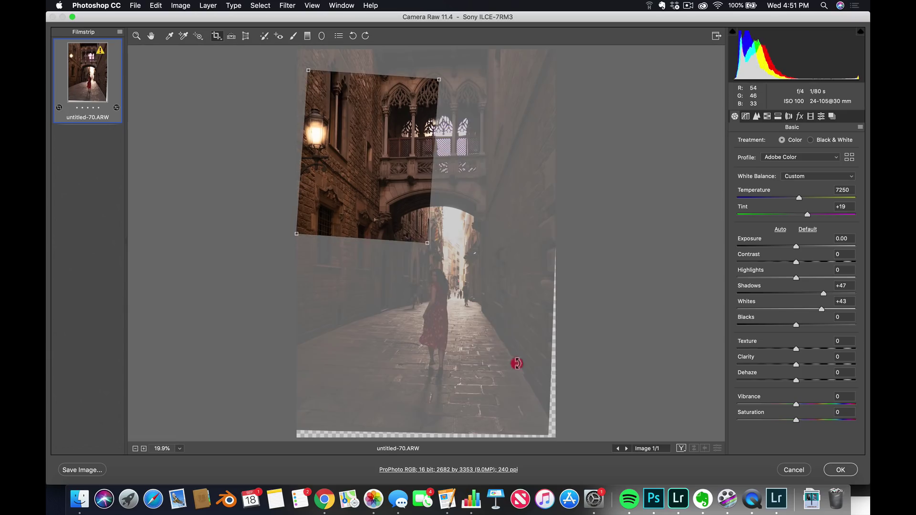
{"action": "left_click_drag", "start_coordinate": [405, 155], "coordinate": [353, 135]}
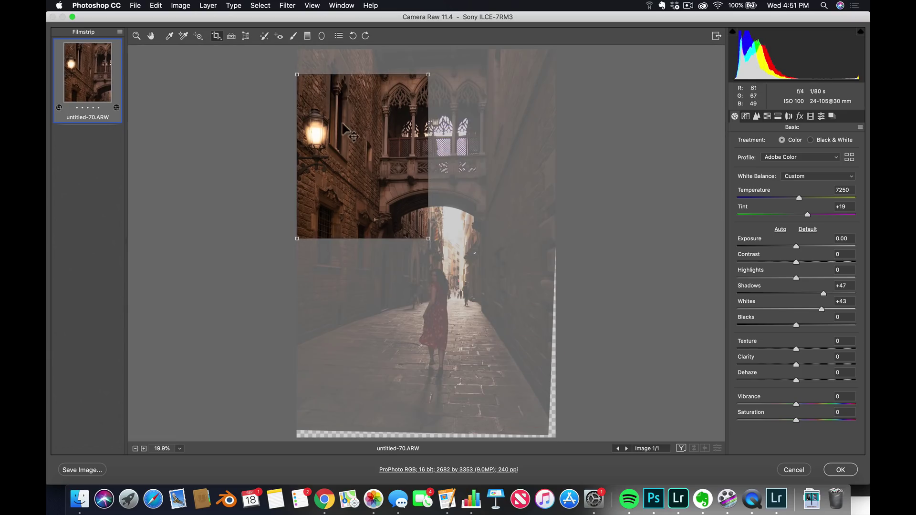
{"action": "left_click_drag", "start_coordinate": [425, 236], "coordinate": [588, 441]}
{"action": "left_click_drag", "start_coordinate": [553, 396], "coordinate": [542, 384]}
{"action": "mouse_move", "coordinate": [462, 285]}
{"action": "left_mouse_down"}
{"action": "mouse_move", "coordinate": [461, 262]}
{"action": "mouse_move", "coordinate": [462, 305]}
{"action": "mouse_move", "coordinate": [461, 297]}
{"action": "left_mouse_up"}
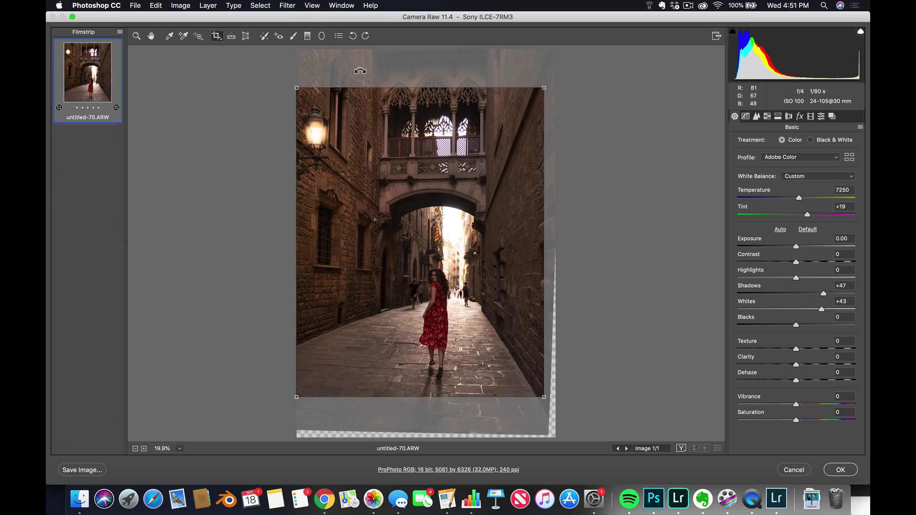
{"action": "left_click", "coordinate": [216, 36]}
{"action": "key", "text": "Escape"}
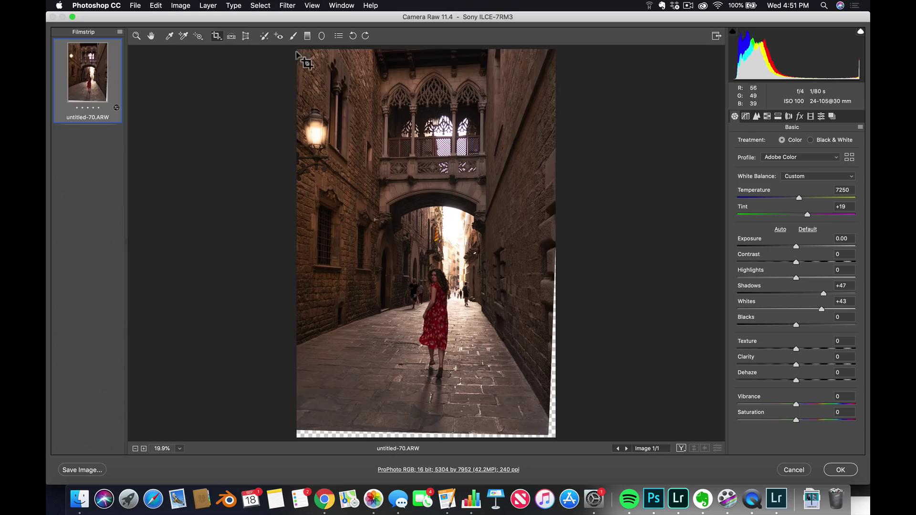
Crop the photo with the Normal ratio to about 5013 by 7551 pixels, excluding the transparent edges, and apply the Camera Raw edits
{"action": "left_click", "coordinate": [224, 35]}
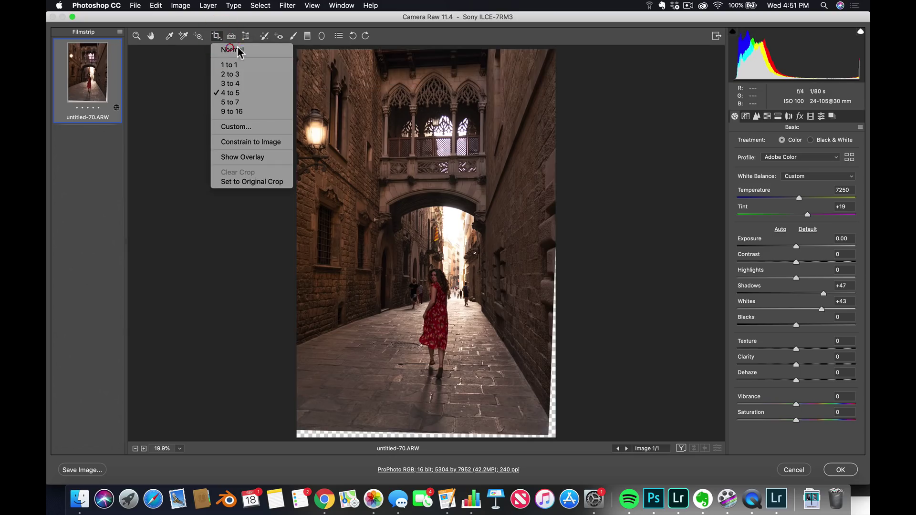
{"action": "left_click", "coordinate": [233, 47]}
{"action": "left_click_drag", "start_coordinate": [352, 137], "coordinate": [544, 424]}
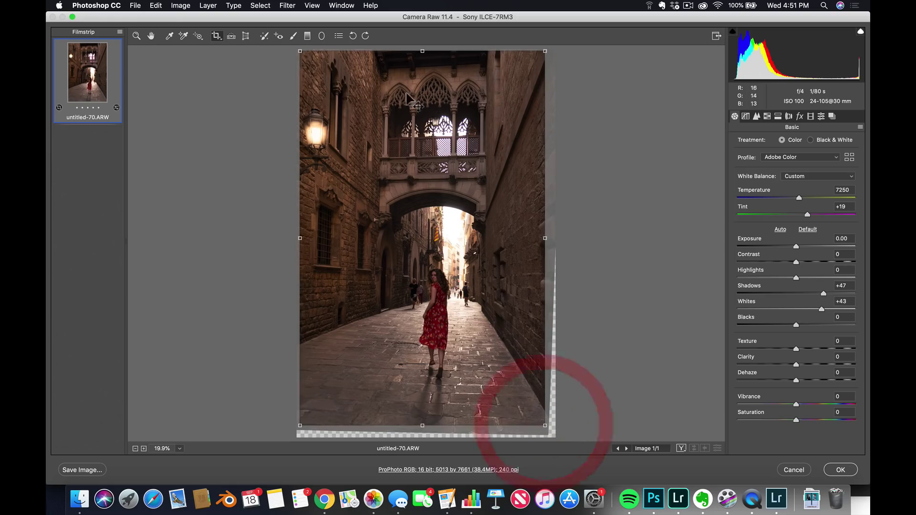
{"action": "left_click_drag", "start_coordinate": [423, 56], "coordinate": [423, 62]}
{"action": "key", "text": "z"}
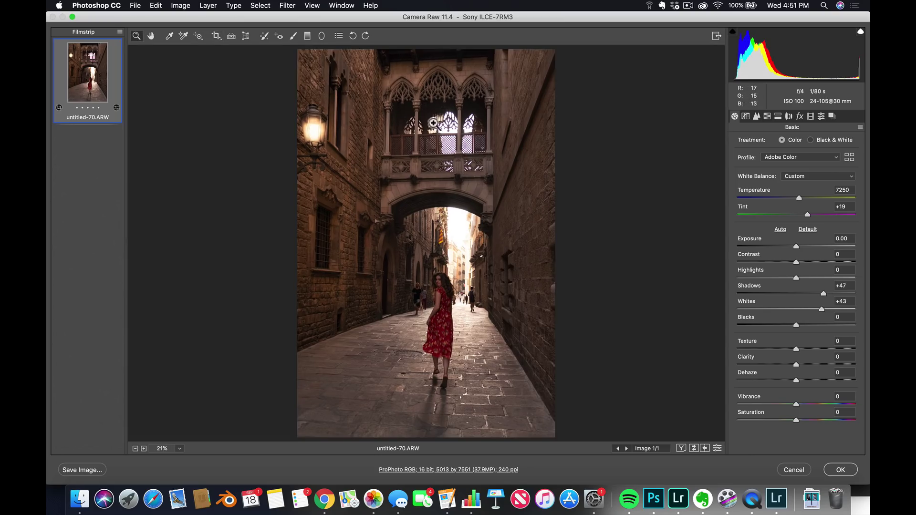
{"action": "left_click", "coordinate": [839, 471]}
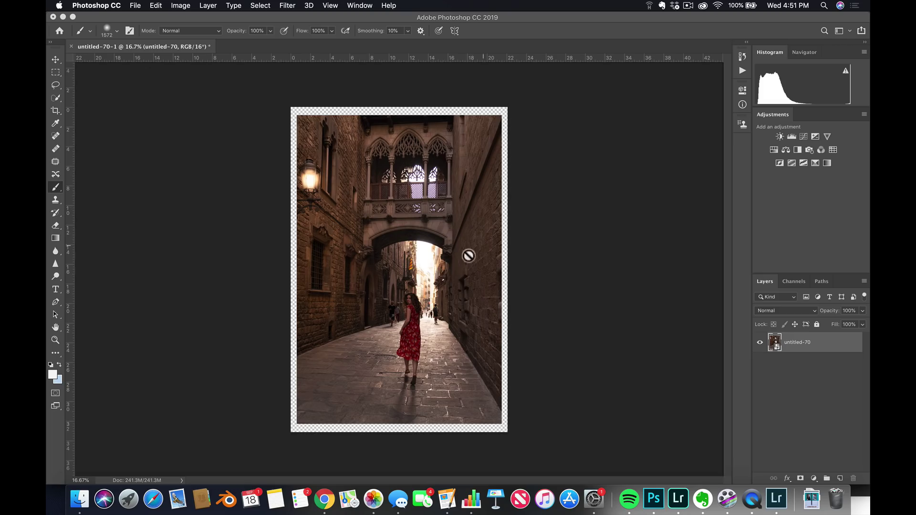
Show the Libraries and switch from Light leaks 2 to the LightRays library
{"action": "key", "text": "z"}
{"action": "left_click", "coordinate": [384, 220]}
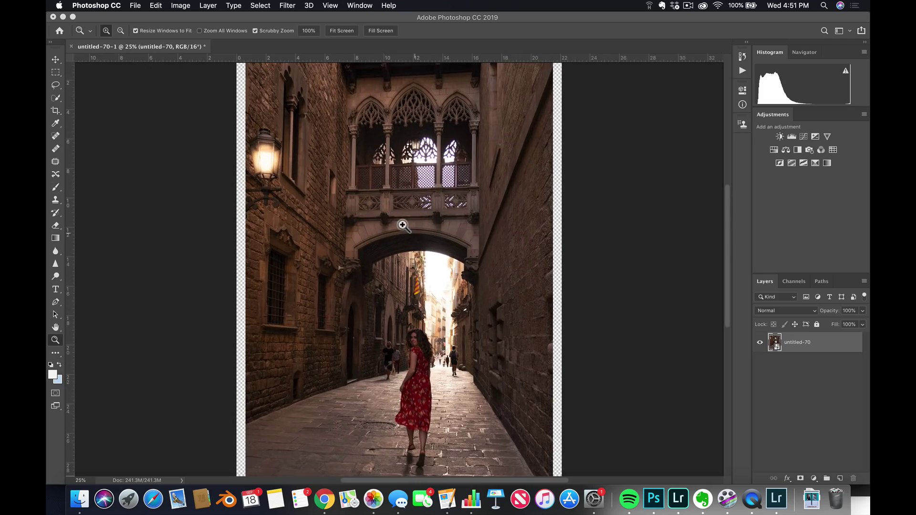
{"action": "left_click", "coordinate": [403, 228]}
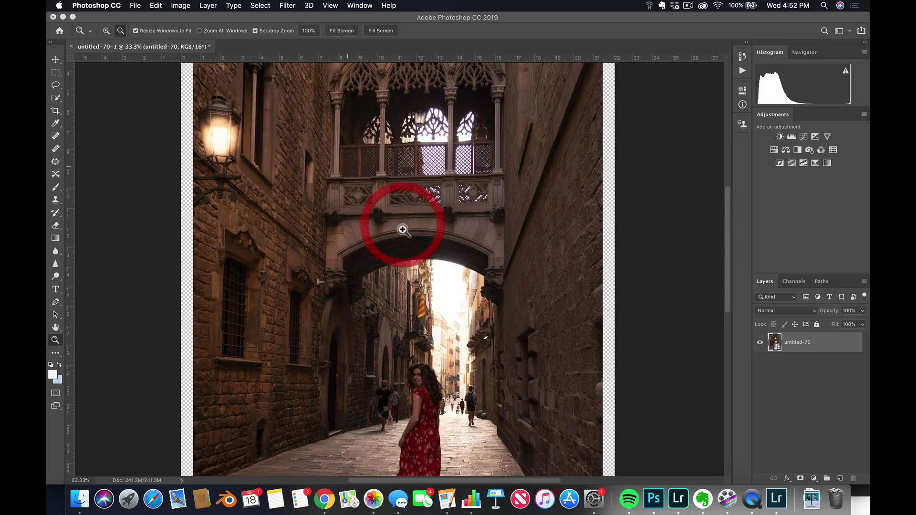
{"action": "left_click", "coordinate": [417, 268], "text": "alt"}
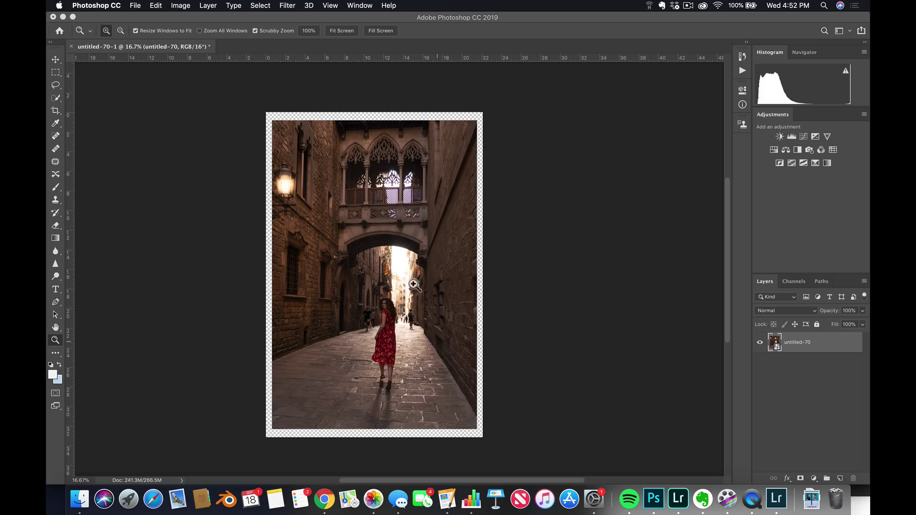
{"action": "left_click", "coordinate": [330, 5]}
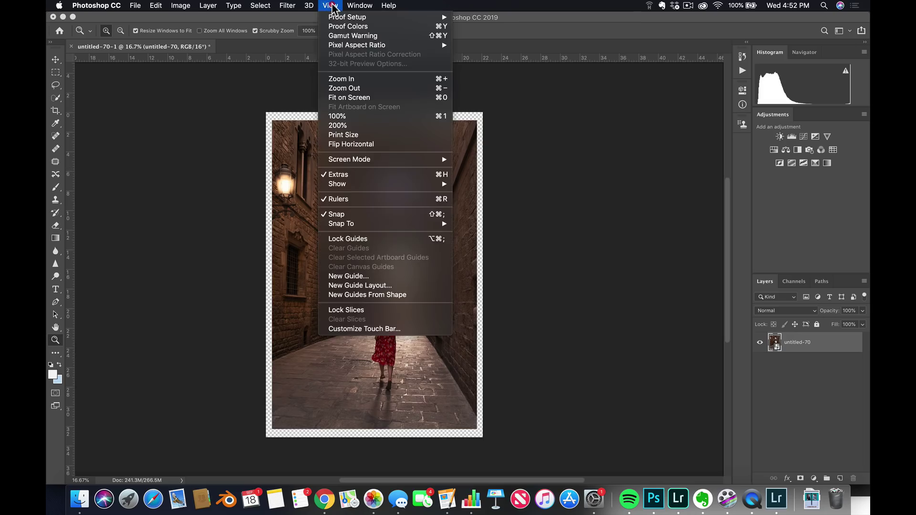
{"action": "mouse_move", "coordinate": [289, 8]}
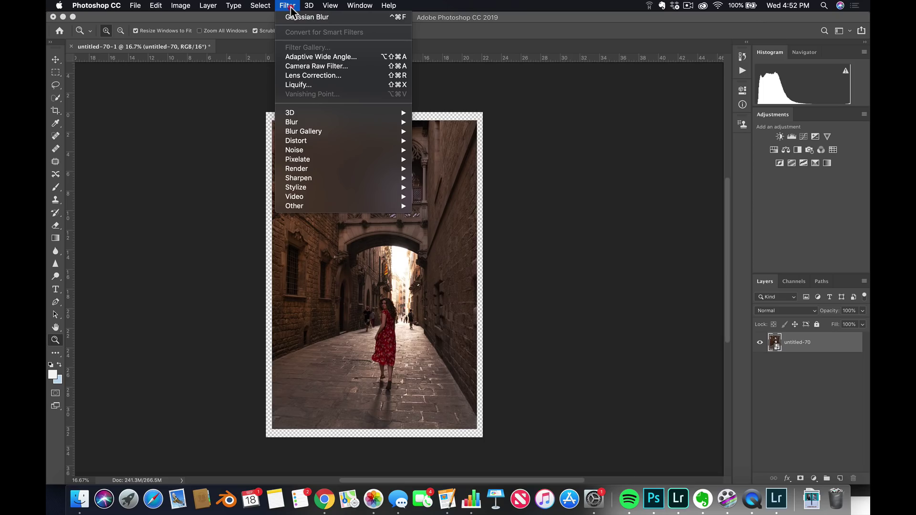
{"action": "mouse_move", "coordinate": [326, 10]}
{"action": "mouse_move", "coordinate": [359, 7]}
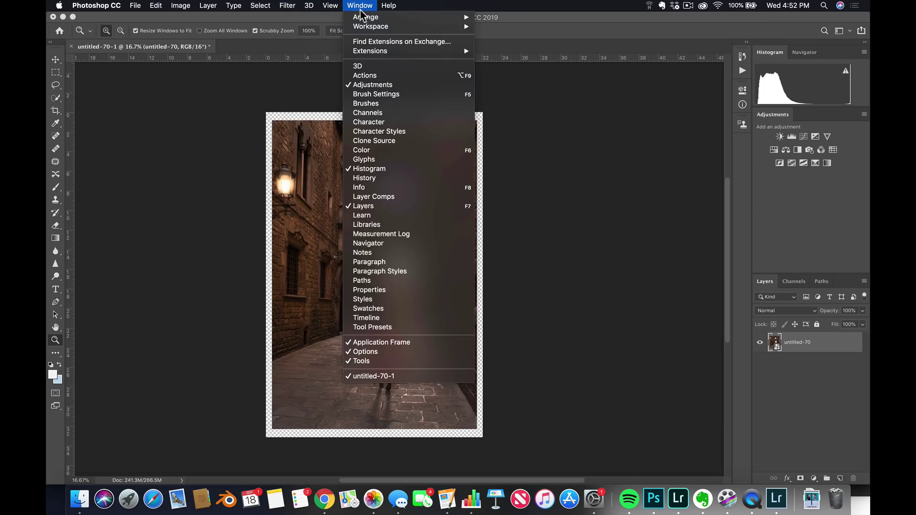
{"action": "left_click", "coordinate": [402, 225]}
{"action": "left_click", "coordinate": [303, 144]}
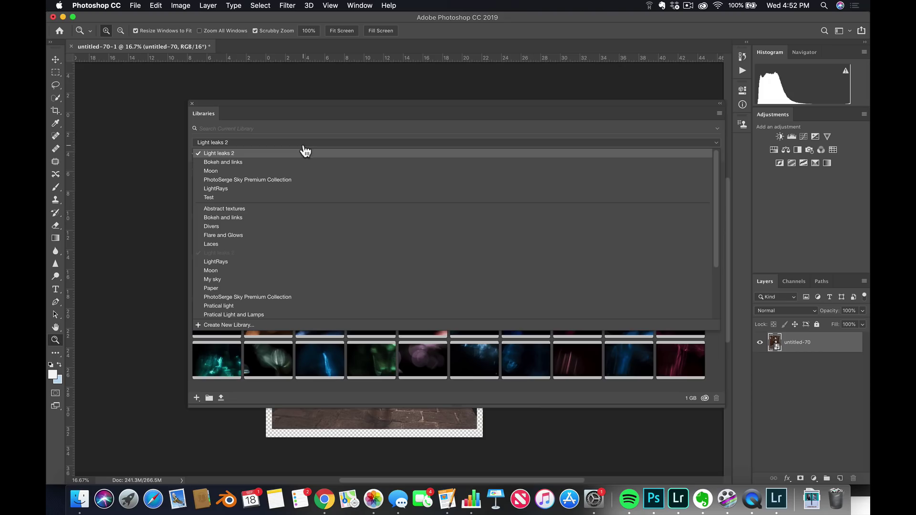
{"action": "left_click", "coordinate": [286, 265]}
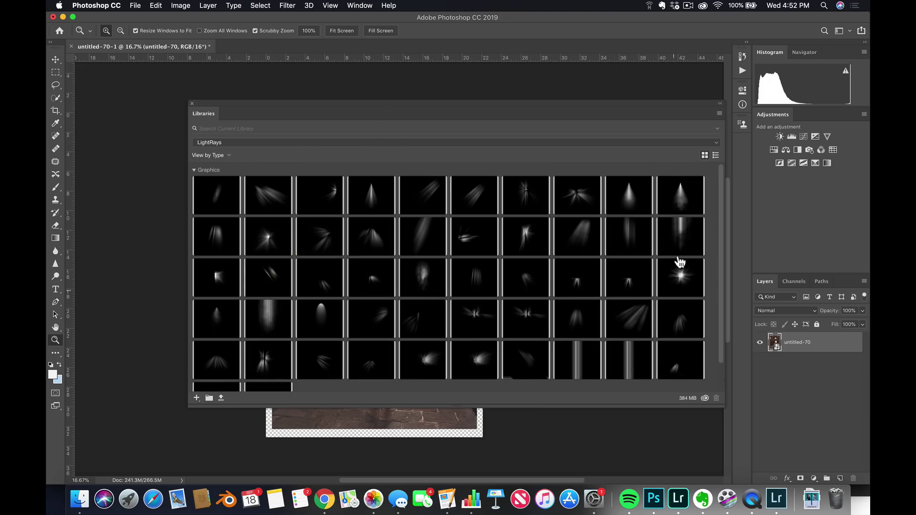
Place the downward-spreading light burst graphic from LightRays over the bridge windows, and dock the Libraries beside the Adjustments
{"action": "left_click_drag", "start_coordinate": [570, 101], "coordinate": [590, 74]}
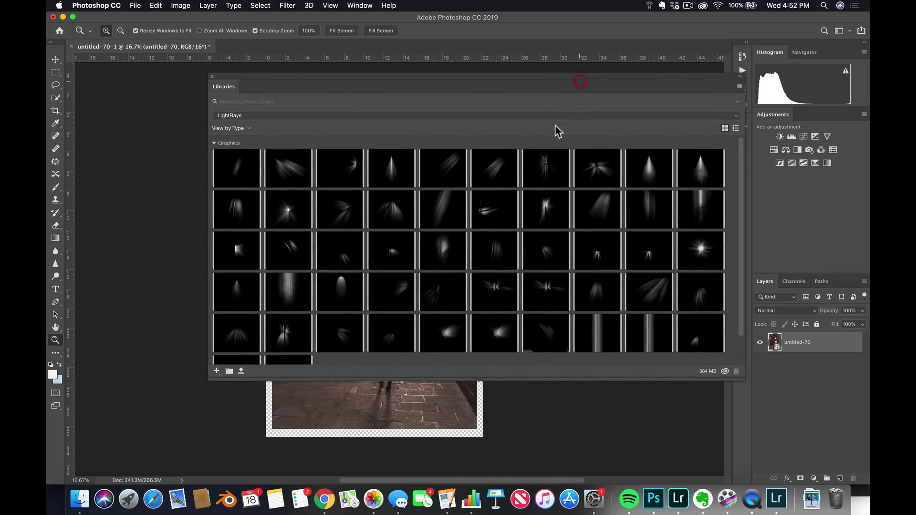
{"action": "scroll", "coordinate": [644, 244], "scroll_direction": "down", "scroll_amount": 2}
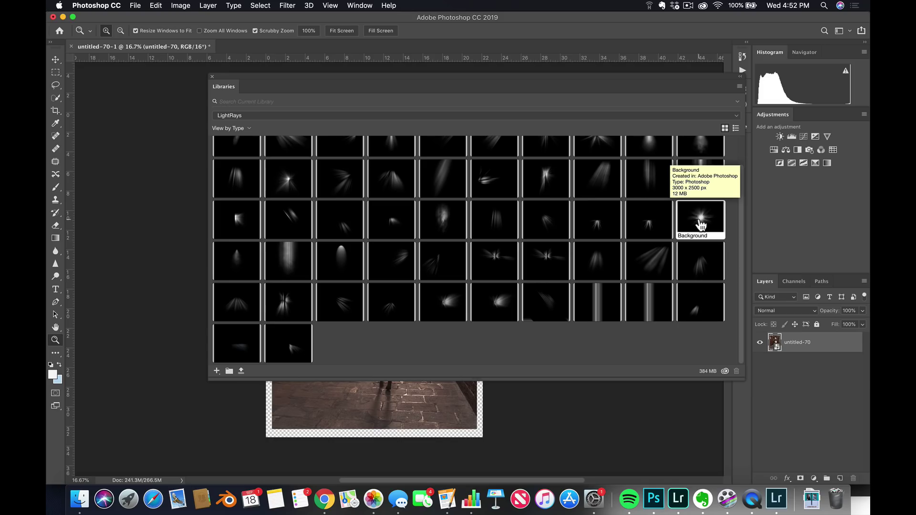
{"action": "left_click_drag", "start_coordinate": [288, 184], "coordinate": [374, 395]}
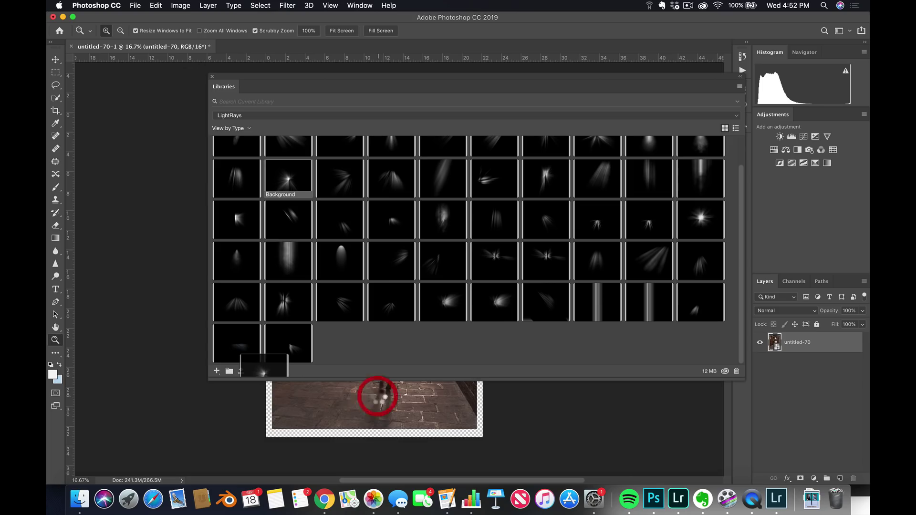
{"action": "left_click_drag", "start_coordinate": [403, 88], "coordinate": [796, 169]}
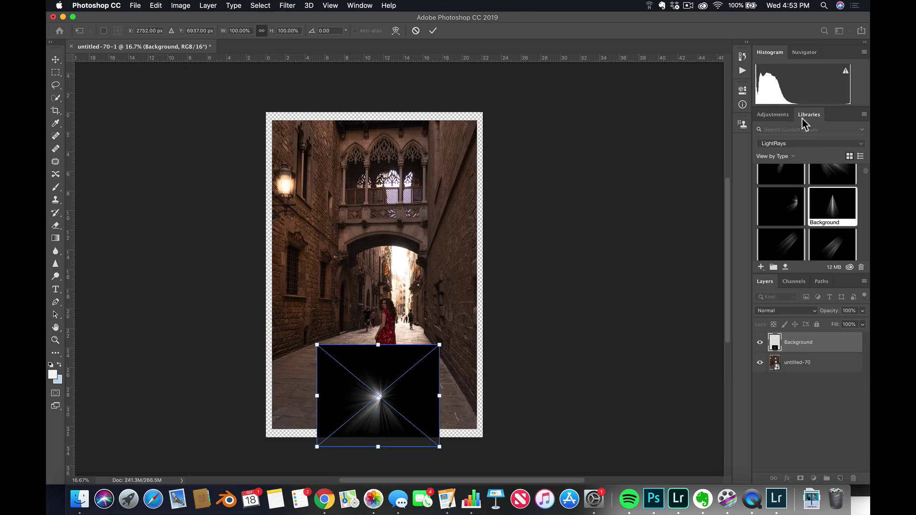
{"action": "left_click_drag", "start_coordinate": [373, 368], "coordinate": [377, 164]}
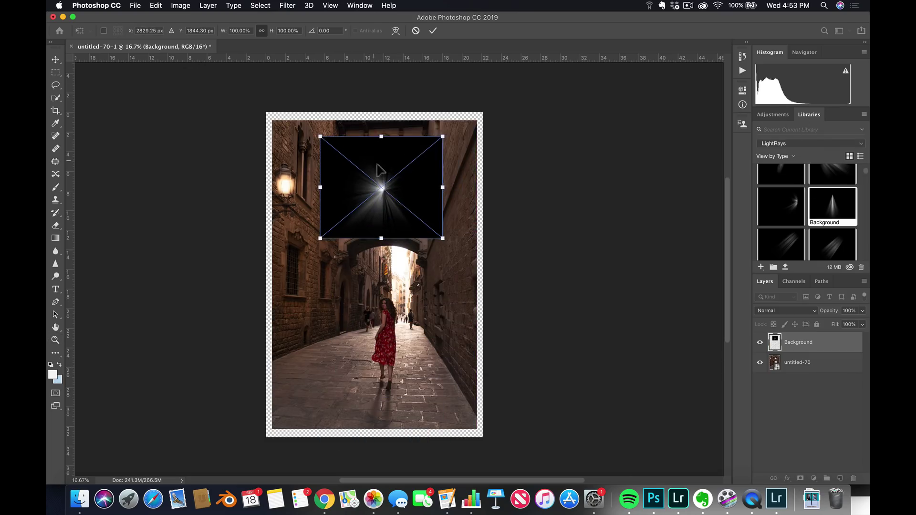
Blend the light burst with Screen, scale it to about 230.64%, centre it on the bridge windows, and commit the placement
{"action": "left_click", "coordinate": [799, 312]}
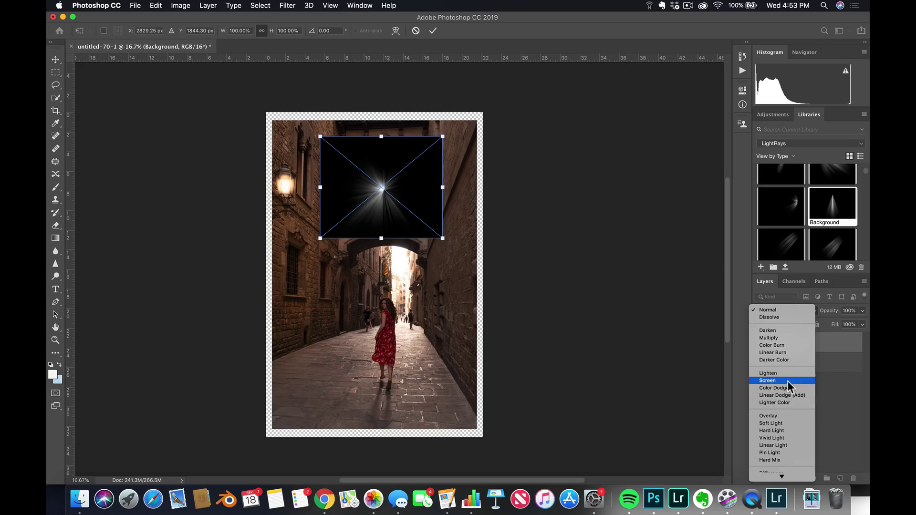
{"action": "left_click", "coordinate": [789, 380]}
{"action": "left_click_drag", "start_coordinate": [411, 206], "coordinate": [545, 305]}
{"action": "mouse_move", "coordinate": [487, 264]}
{"action": "left_mouse_down"}
{"action": "mouse_move", "coordinate": [442, 241]}
{"action": "mouse_move", "coordinate": [440, 224]}
{"action": "left_mouse_up"}
{"action": "left_click_drag", "start_coordinate": [498, 264], "coordinate": [473, 242]}
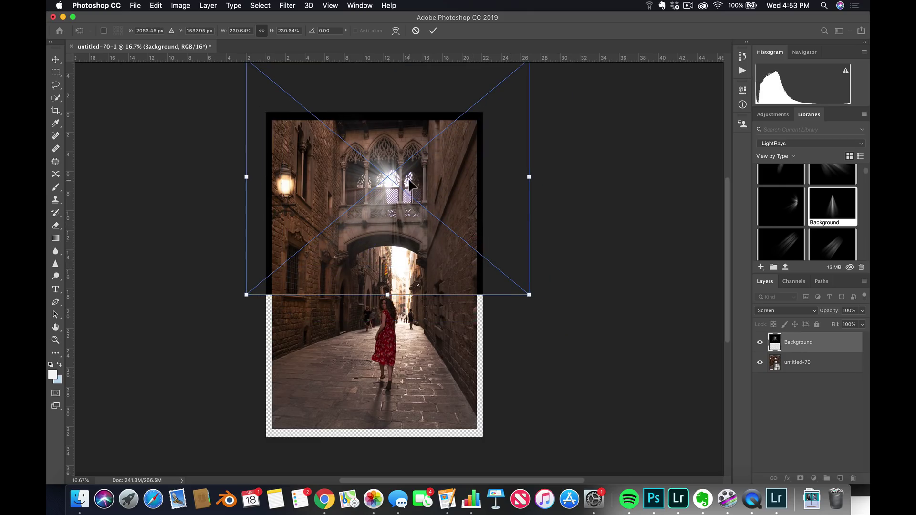
{"action": "key", "text": "Return"}
Soften the light burst with a slight Gaussian Blur that keeps its individual rays distinguishable
{"action": "key", "text": "z"}
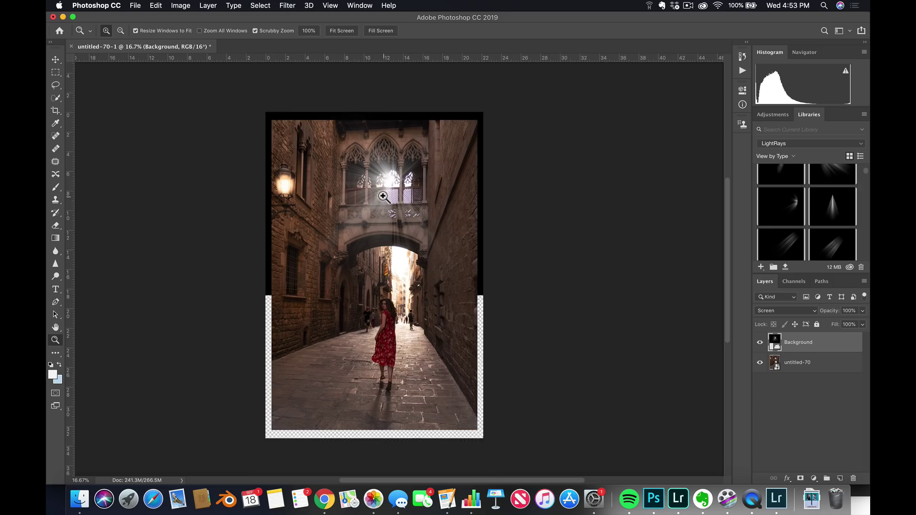
{"action": "left_click", "coordinate": [383, 195]}
{"action": "left_click", "coordinate": [383, 196]}
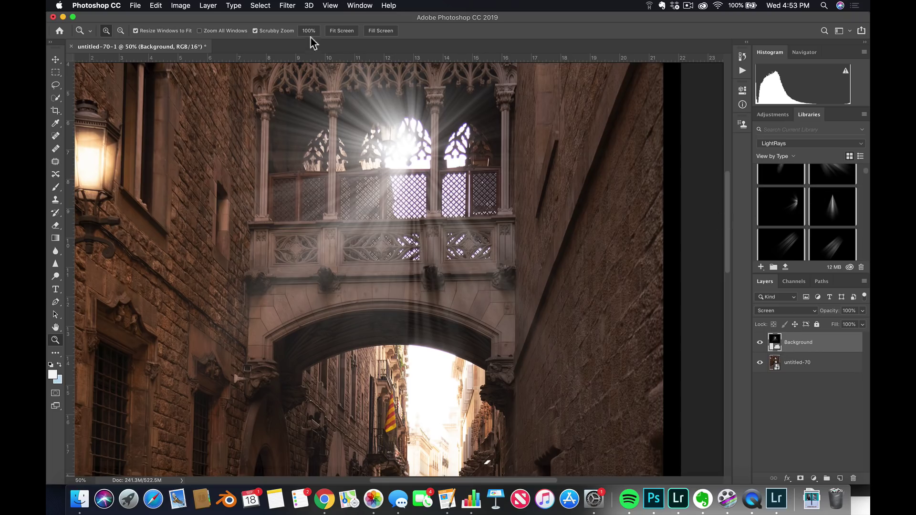
{"action": "left_click", "coordinate": [287, 5]}
{"action": "mouse_move", "coordinate": [316, 123]}
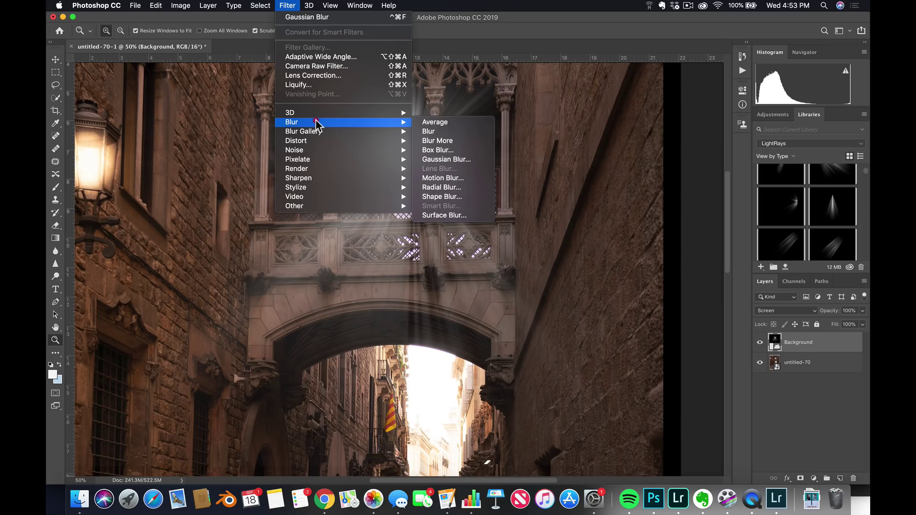
{"action": "left_click", "coordinate": [466, 159]}
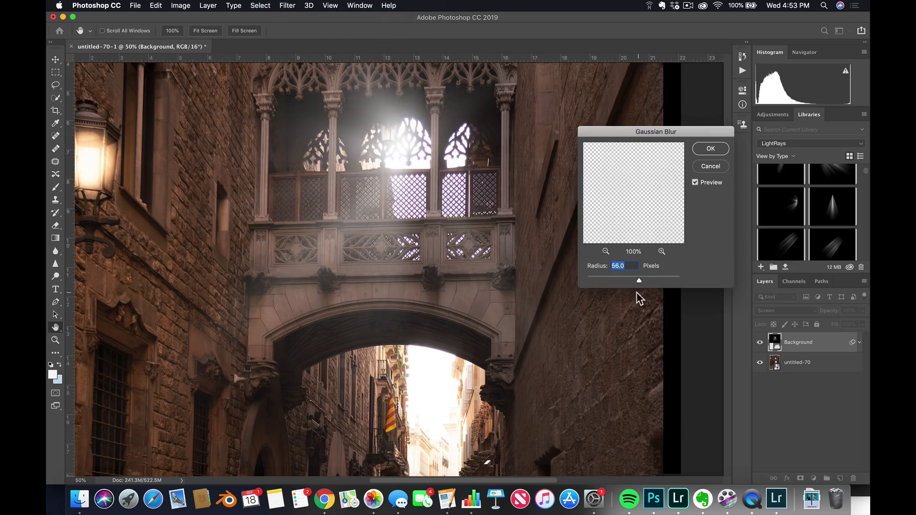
{"action": "left_click_drag", "start_coordinate": [639, 280], "coordinate": [608, 280]}
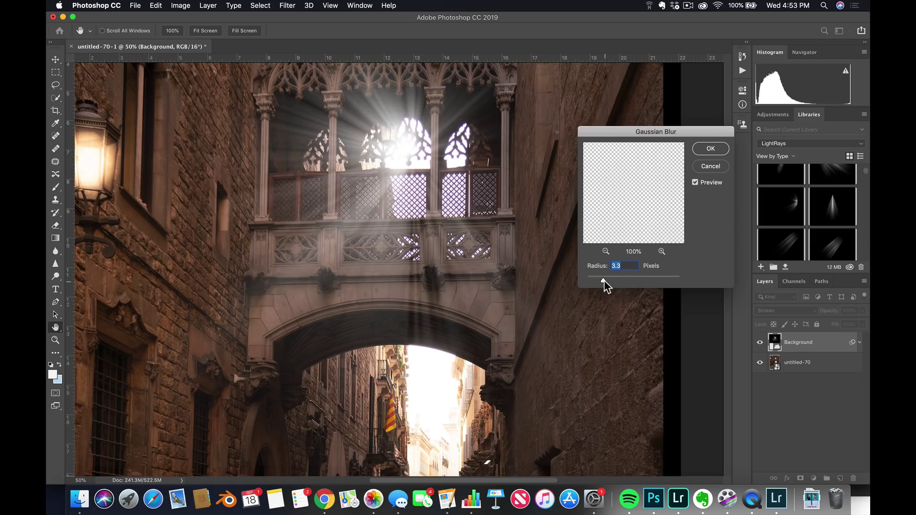
{"action": "left_click_drag", "start_coordinate": [603, 281], "coordinate": [626, 282]}
{"action": "left_click", "coordinate": [711, 148]}
Add a Hue/Saturation adjustment above the light burst and clip it to that layer
{"action": "key", "text": "z"}
{"action": "left_click", "coordinate": [433, 159]}
{"action": "left_click", "coordinate": [433, 159], "text": "alt"}
{"action": "left_click", "coordinate": [420, 186], "text": "alt"}
{"action": "left_click", "coordinate": [417, 190], "text": "alt"}
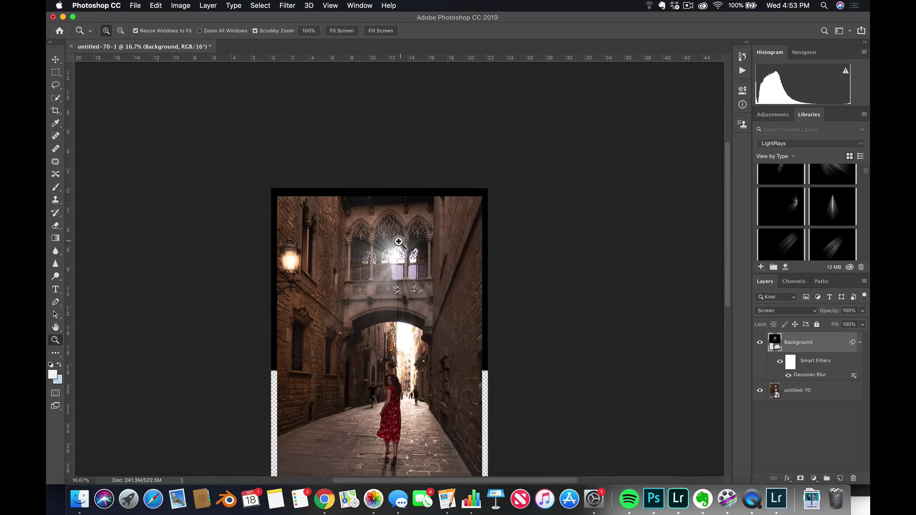
{"action": "left_click", "coordinate": [399, 241]}
{"action": "scroll", "coordinate": [386, 281], "scroll_direction": "down", "scroll_amount": 3}
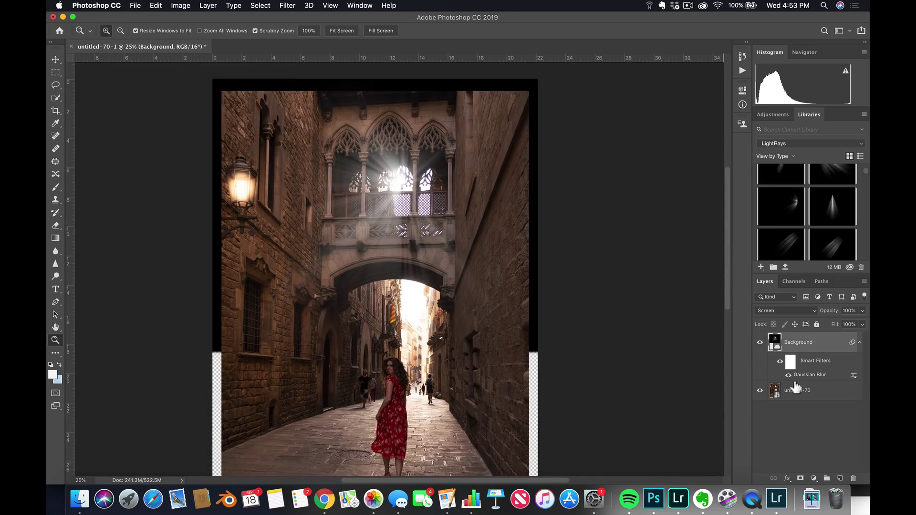
{"action": "left_click", "coordinate": [814, 478]}
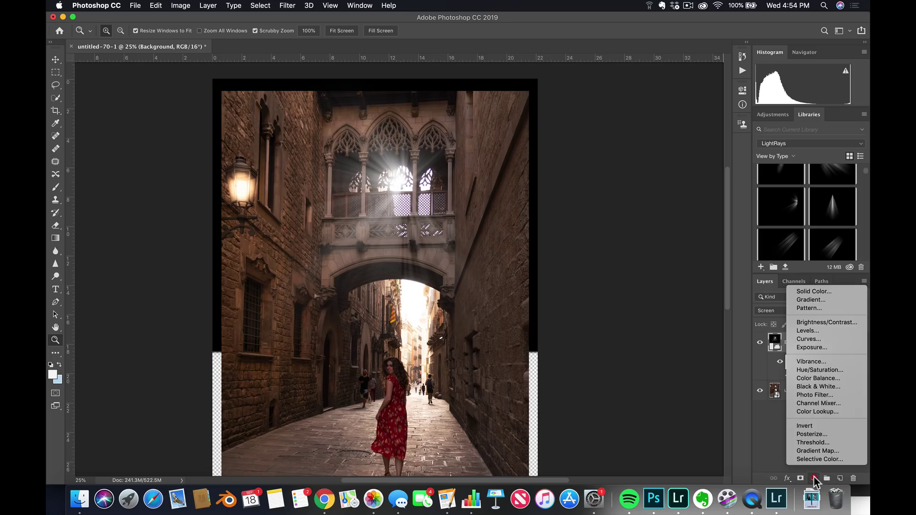
{"action": "left_click", "coordinate": [814, 369]}
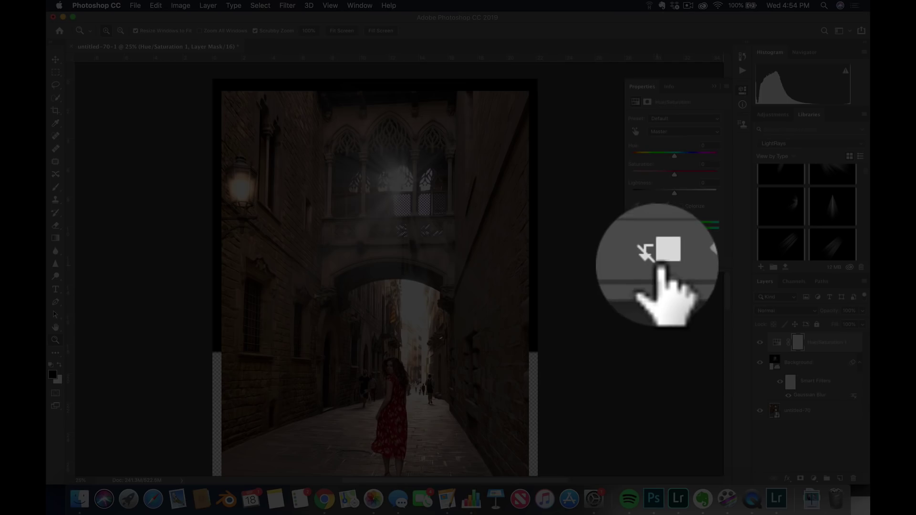
{"action": "left_click", "coordinate": [658, 263]}
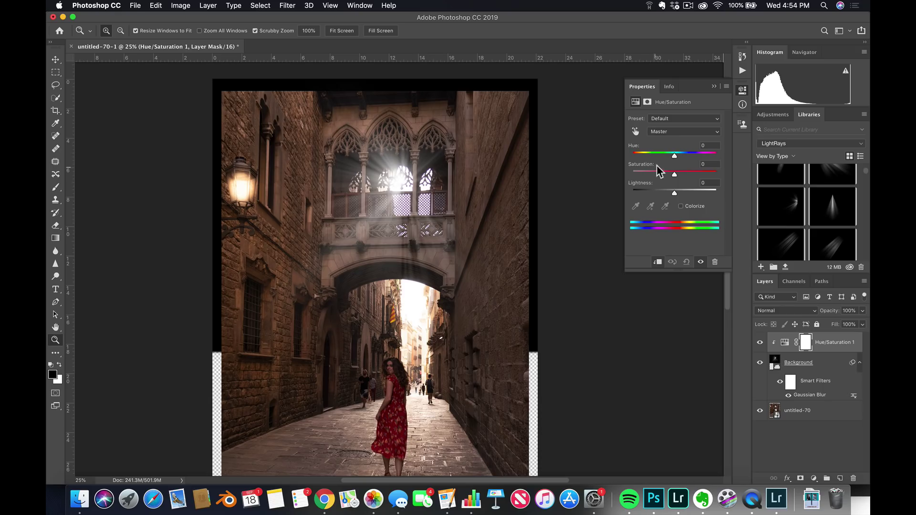
Colorize the light burst with Hue 38 and Saturation 21, and compare it with the adjustment hidden and shown
{"action": "left_click", "coordinate": [681, 206]}
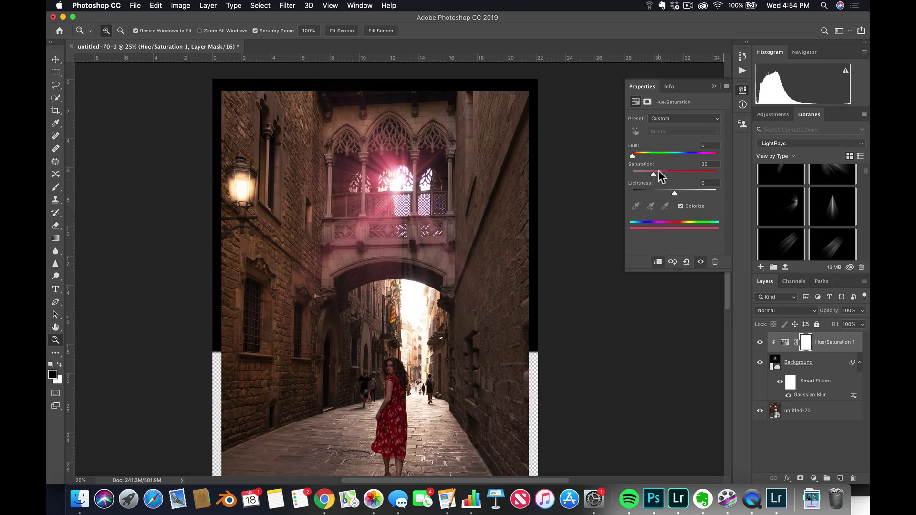
{"action": "left_click_drag", "start_coordinate": [633, 157], "coordinate": [640, 158]}
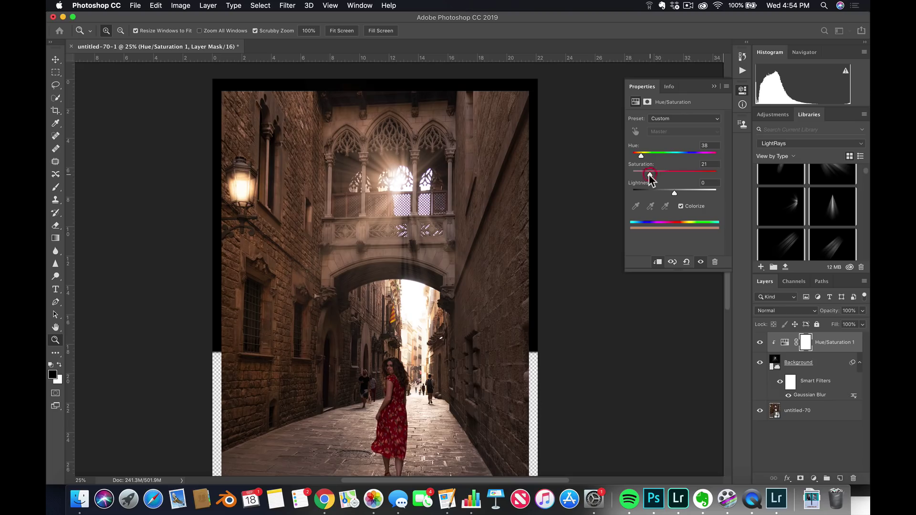
{"action": "left_click", "coordinate": [759, 343]}
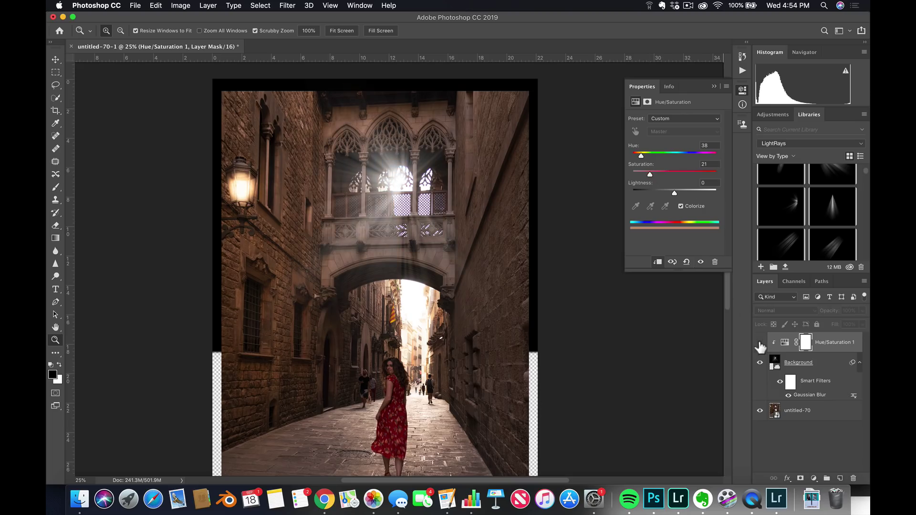
{"action": "left_click", "coordinate": [760, 344]}
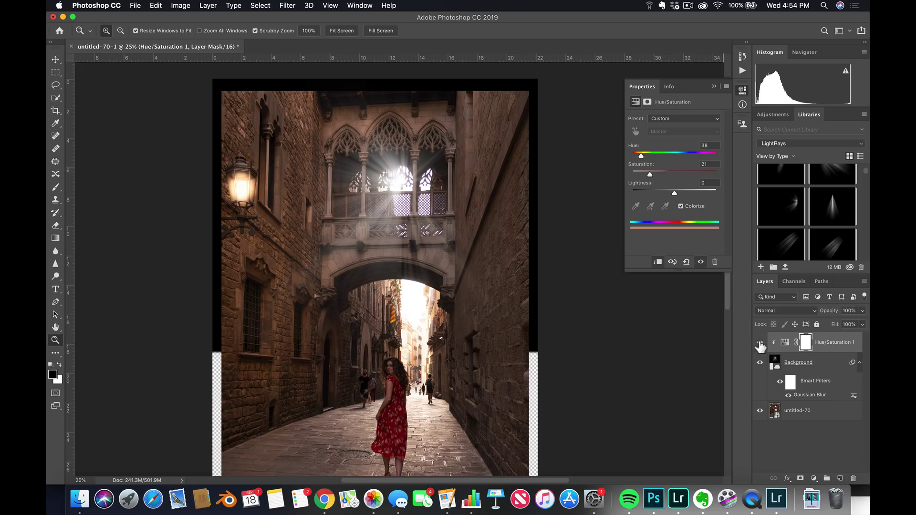
Select the light burst layer and browse the LightRays library for a second light ray graphic
{"action": "left_click", "coordinate": [823, 365]}
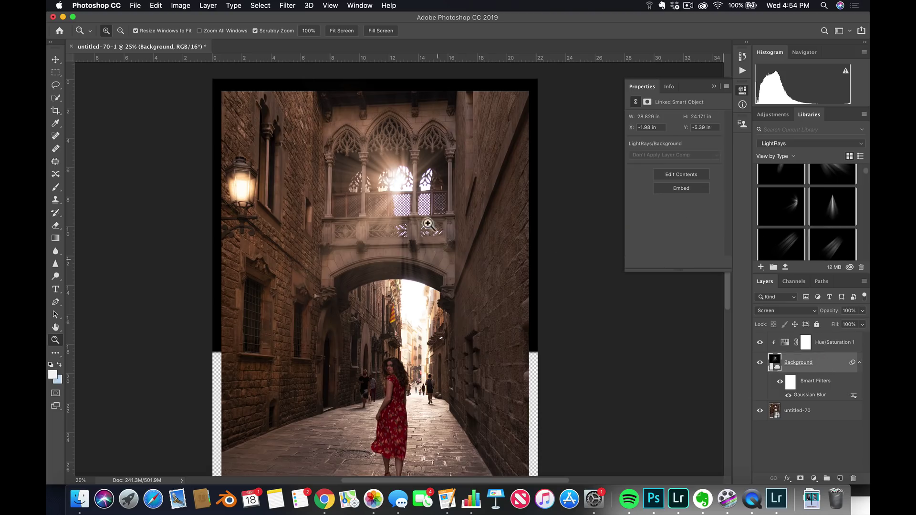
{"action": "scroll", "coordinate": [849, 245], "scroll_direction": "up", "scroll_amount": 2}
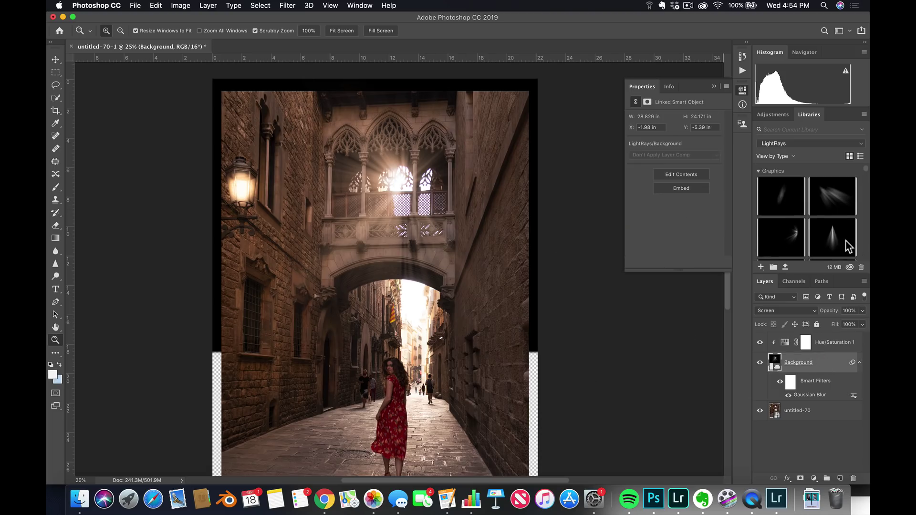
{"action": "scroll", "coordinate": [846, 239], "scroll_direction": "down", "scroll_amount": 2}
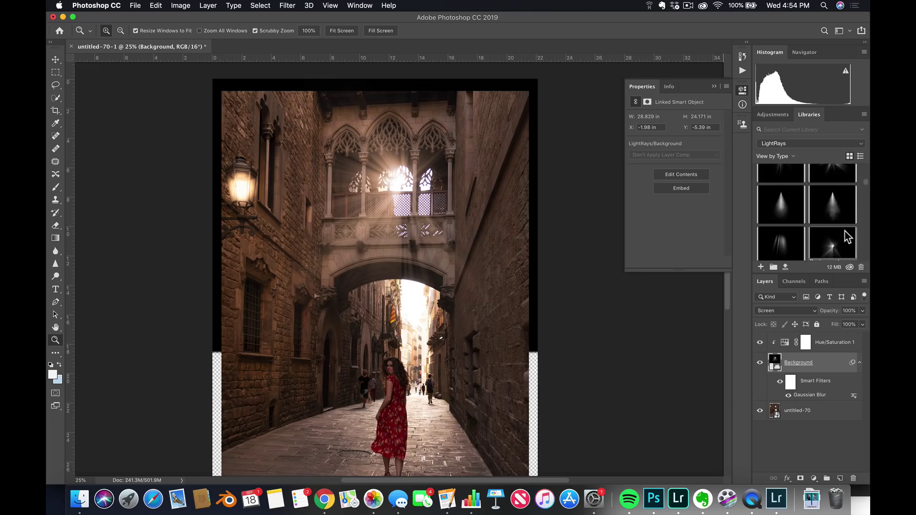
{"action": "scroll", "coordinate": [843, 224], "scroll_direction": "down", "scroll_amount": 2}
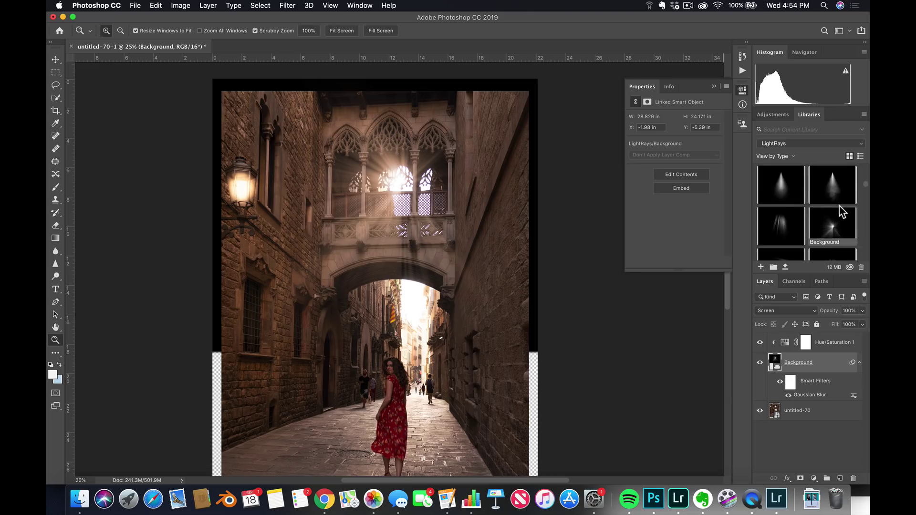
{"action": "scroll", "coordinate": [840, 207], "scroll_direction": "down", "scroll_amount": 3}
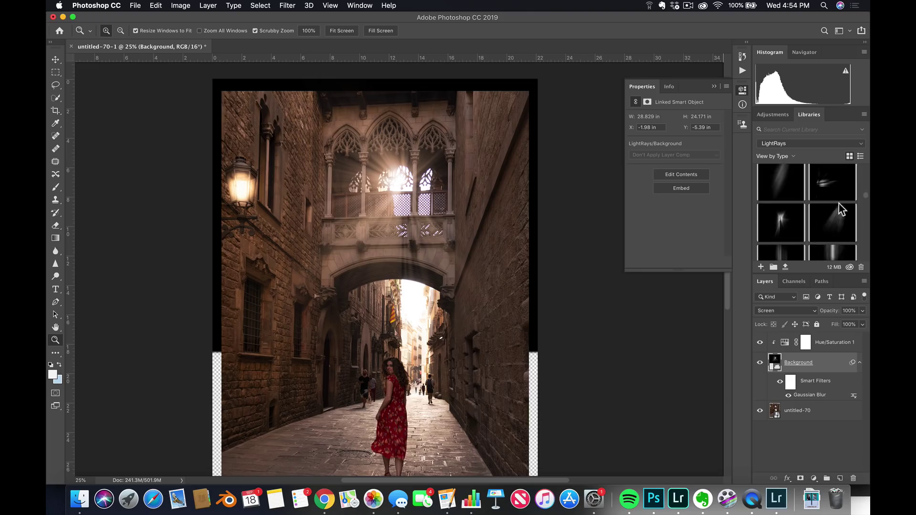
{"action": "scroll", "coordinate": [839, 206], "scroll_direction": "down", "scroll_amount": 1}
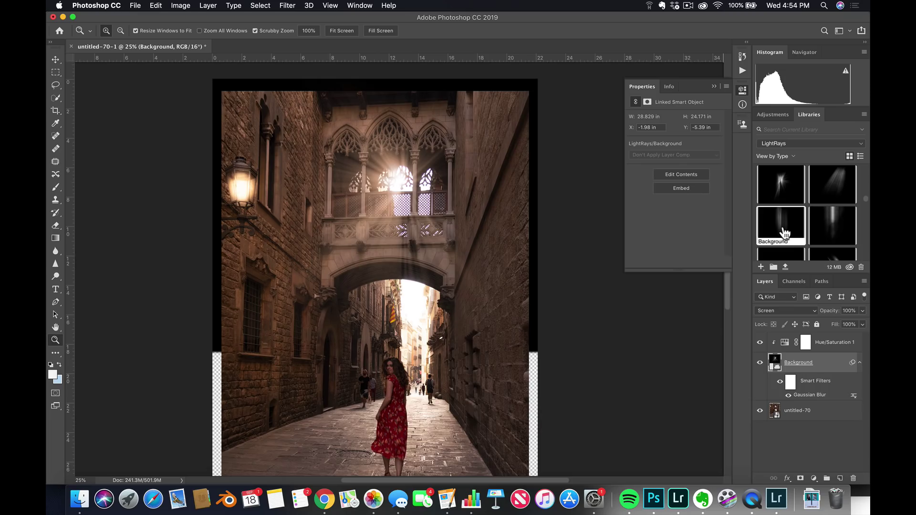
{"action": "scroll", "coordinate": [839, 231], "scroll_direction": "down", "scroll_amount": 1}
{"action": "left_click_drag", "start_coordinate": [782, 207], "coordinate": [398, 283]}
{"action": "left_click_drag", "start_coordinate": [454, 287], "coordinate": [416, 304]}
{"action": "left_click_drag", "start_coordinate": [264, 454], "coordinate": [198, 483]}
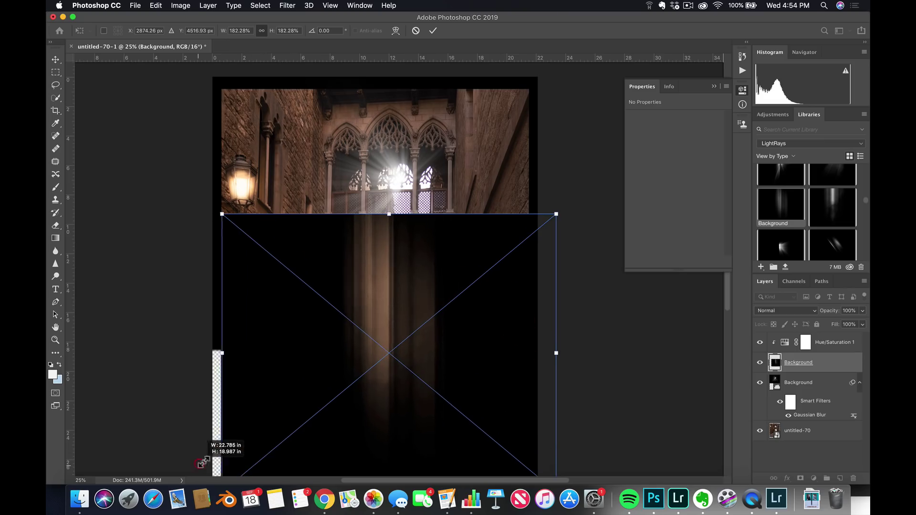
{"action": "left_click_drag", "start_coordinate": [397, 341], "coordinate": [401, 343]}
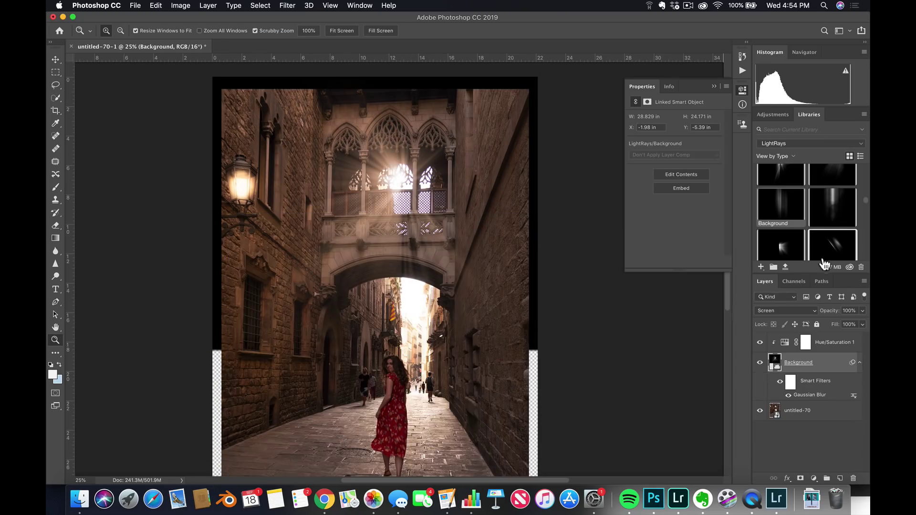
Place the smoky vertical light graphic from the LightRays library over the archway at about 228.52% scale and blend it with Screen
{"action": "scroll", "coordinate": [840, 243], "scroll_direction": "down", "scroll_amount": 2}
{"action": "scroll", "coordinate": [844, 241], "scroll_direction": "down", "scroll_amount": 1}
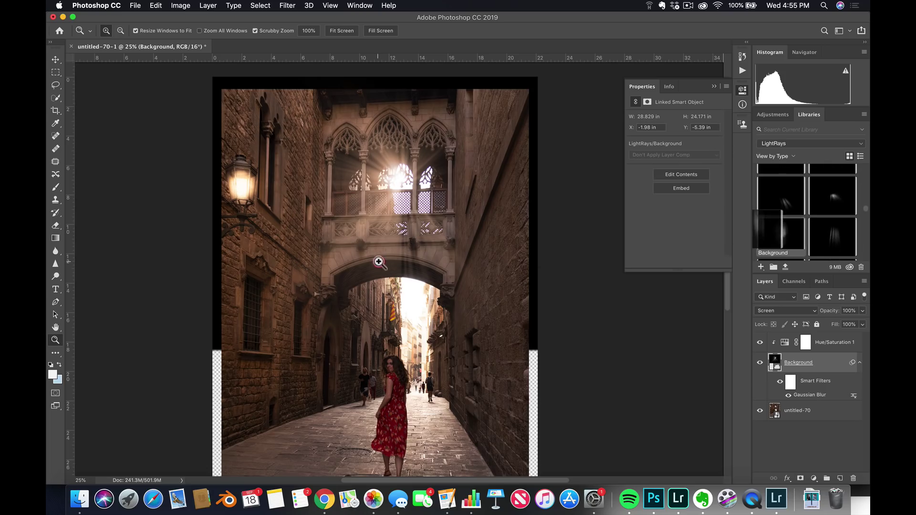
{"action": "left_click_drag", "start_coordinate": [378, 262], "coordinate": [378, 264]}
{"action": "left_click_drag", "start_coordinate": [434, 285], "coordinate": [429, 258]}
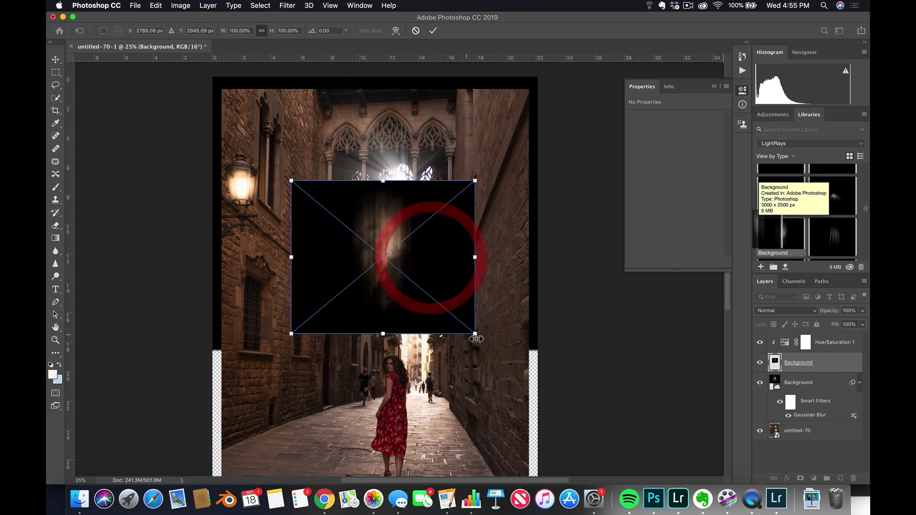
{"action": "left_click_drag", "start_coordinate": [474, 334], "coordinate": [682, 479]}
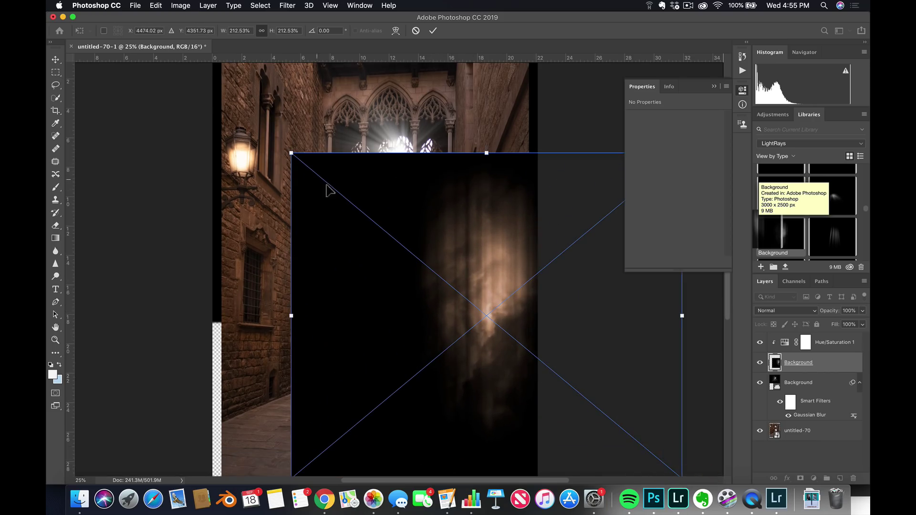
{"action": "left_click_drag", "start_coordinate": [292, 152], "coordinate": [262, 127]}
{"action": "left_click_drag", "start_coordinate": [452, 231], "coordinate": [376, 219]}
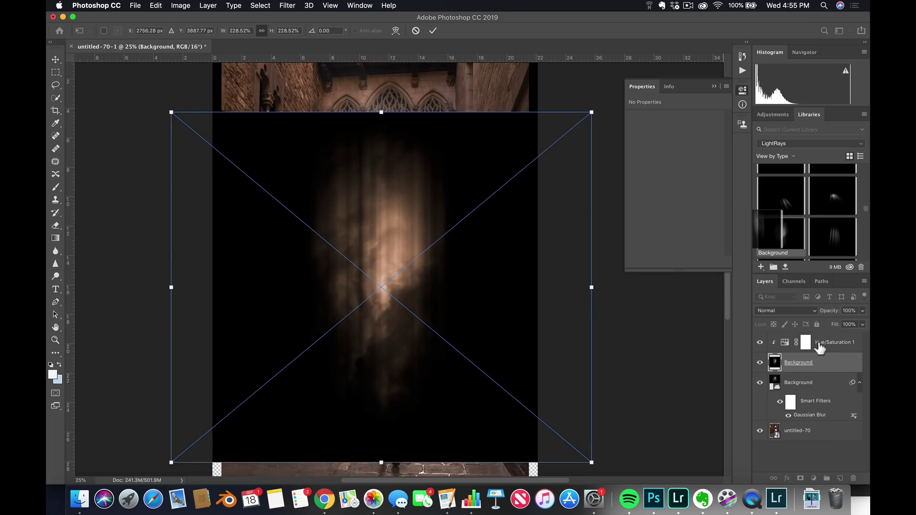
{"action": "key", "text": "Return"}
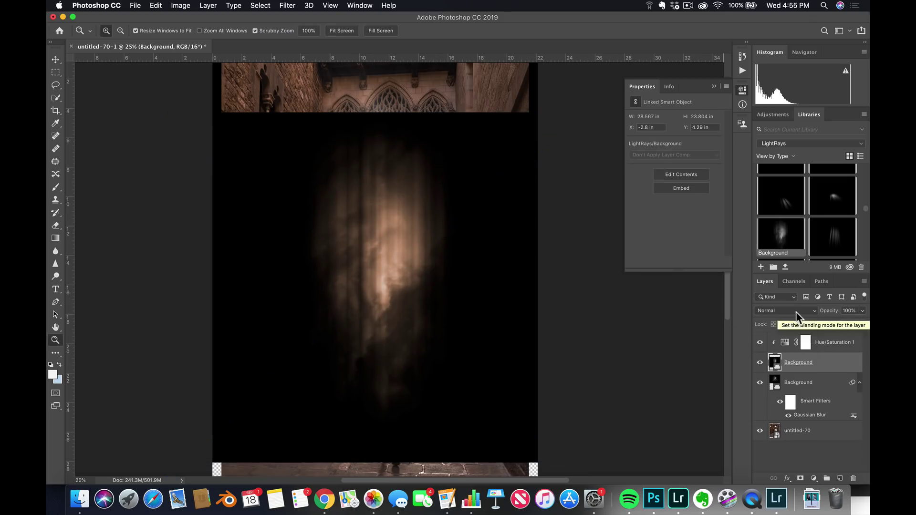
{"action": "left_click", "coordinate": [796, 311]}
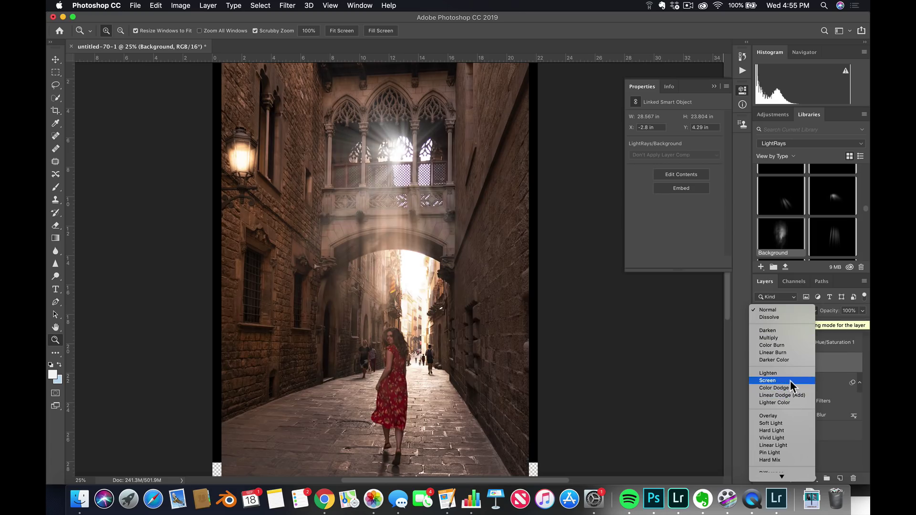
{"action": "left_click", "coordinate": [791, 380]}
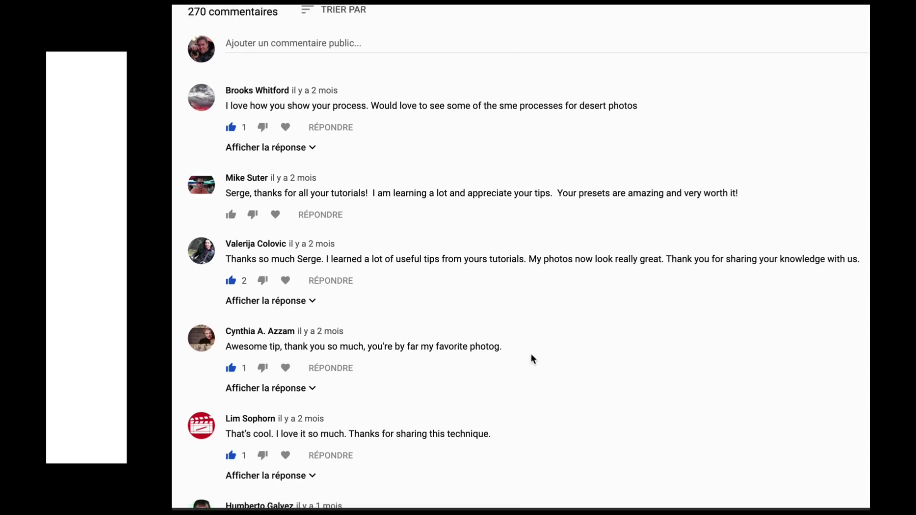
{"action": "scroll", "coordinate": [530, 356], "scroll_direction": "down", "scroll_amount": 3}
{"action": "scroll", "coordinate": [527, 362], "scroll_direction": "down", "scroll_amount": 5}
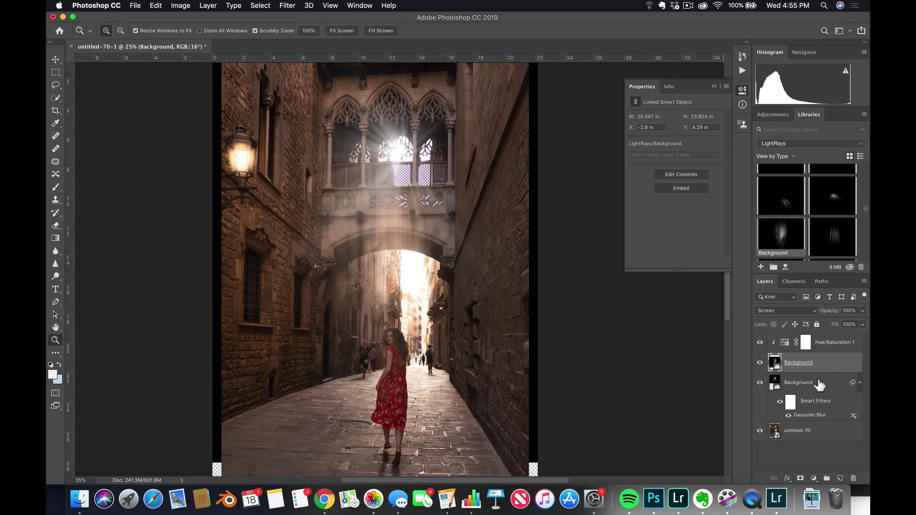
Shift the smoky light layer to about X -1.85 in, Y 4.66 in and lower its opacity to 82%
{"action": "left_click", "coordinate": [836, 342]}
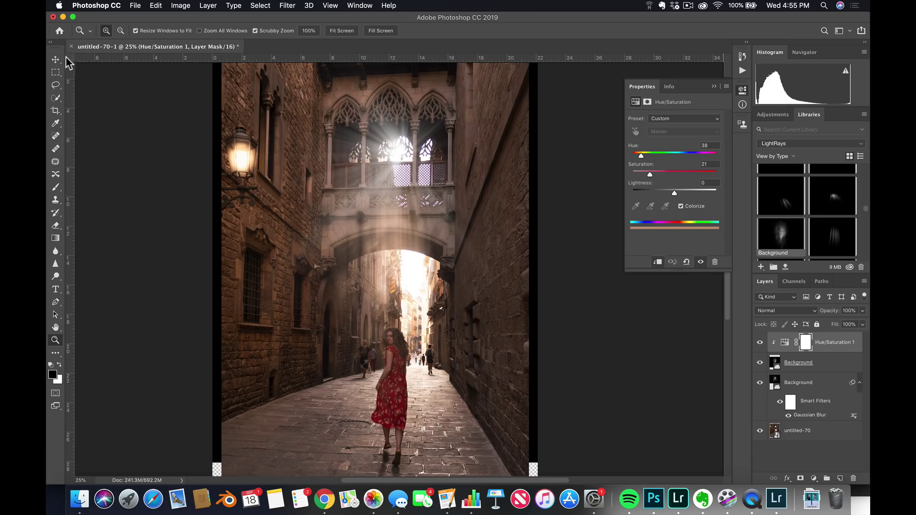
{"action": "left_click", "coordinate": [56, 60]}
{"action": "left_click", "coordinate": [844, 367]}
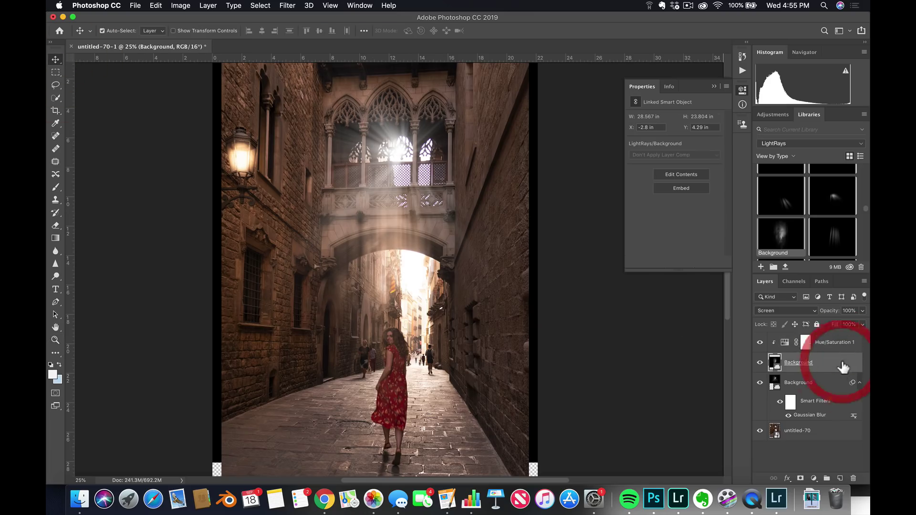
{"action": "left_click_drag", "start_coordinate": [403, 280], "coordinate": [439, 262]}
{"action": "key", "text": "z"}
{"action": "left_click", "coordinate": [368, 270], "text": "alt"}
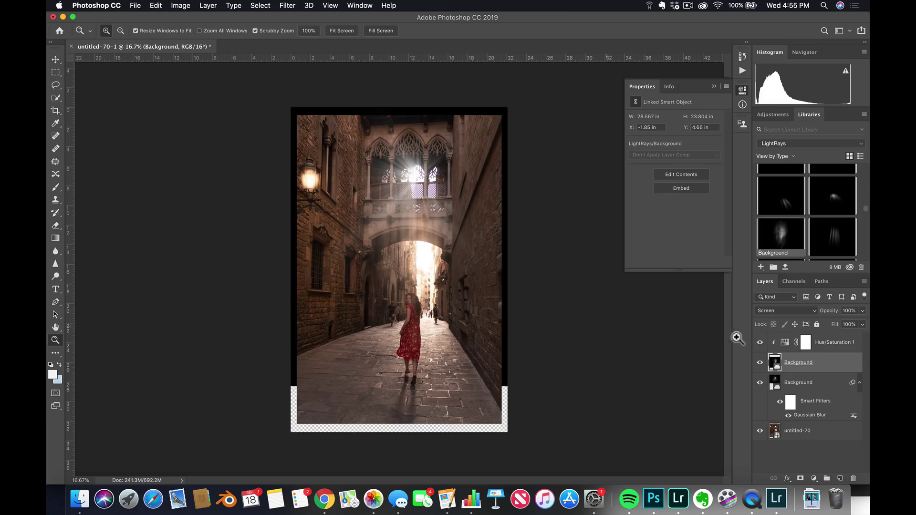
{"action": "left_click_drag", "start_coordinate": [830, 316], "coordinate": [819, 312]}
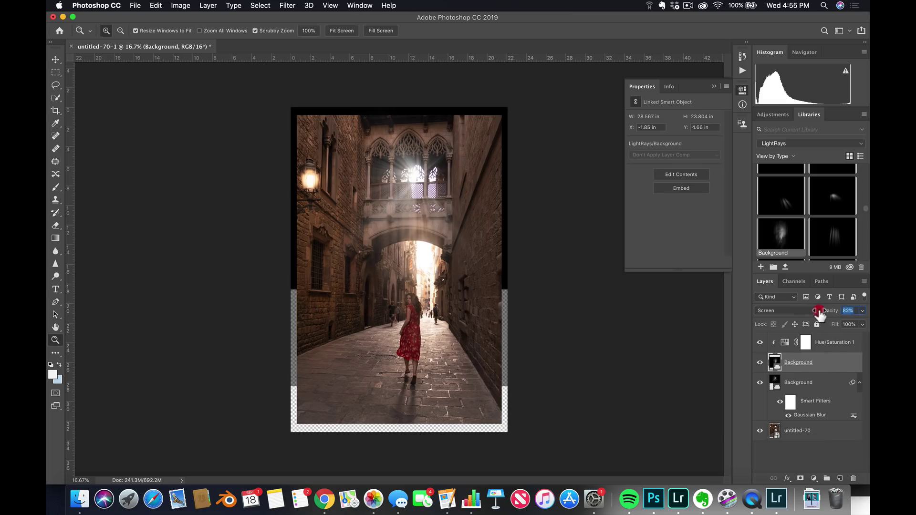
Crop the image on all four sides to trim off the black and transparent borders around the photo
{"action": "left_click", "coordinate": [55, 111]}
{"action": "left_click", "coordinate": [302, 31]}
{"action": "left_click", "coordinate": [400, 121]}
{"action": "mouse_move", "coordinate": [400, 120]}
{"action": "left_mouse_down"}
{"action": "mouse_move", "coordinate": [400, 137]}
{"action": "mouse_move", "coordinate": [399, 127]}
{"action": "left_mouse_up"}
{"action": "left_click_drag", "start_coordinate": [404, 414], "coordinate": [401, 421]}
{"action": "left_click_drag", "start_coordinate": [507, 270], "coordinate": [503, 269]}
{"action": "left_click_drag", "start_coordinate": [292, 270], "coordinate": [292, 267]}
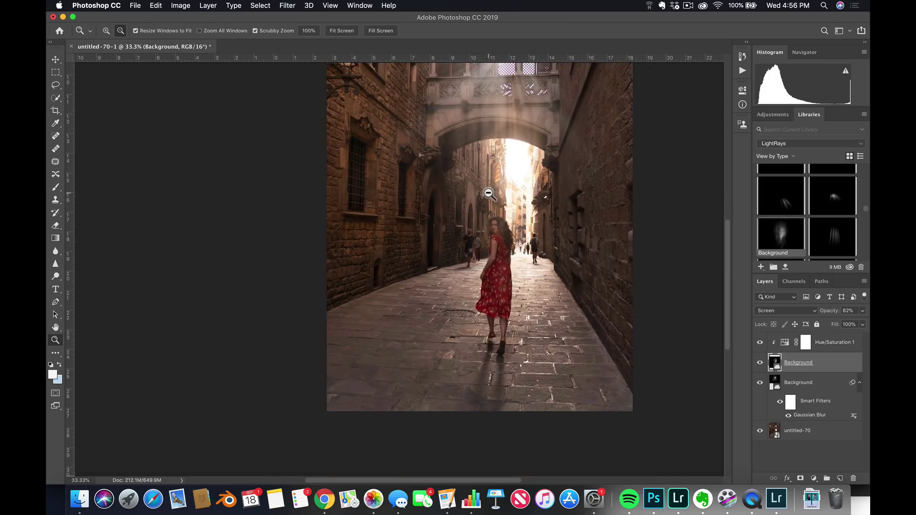
Rasterize the untitled-70 photo layer and duplicate it
{"action": "left_click", "coordinate": [487, 191], "text": "alt"}
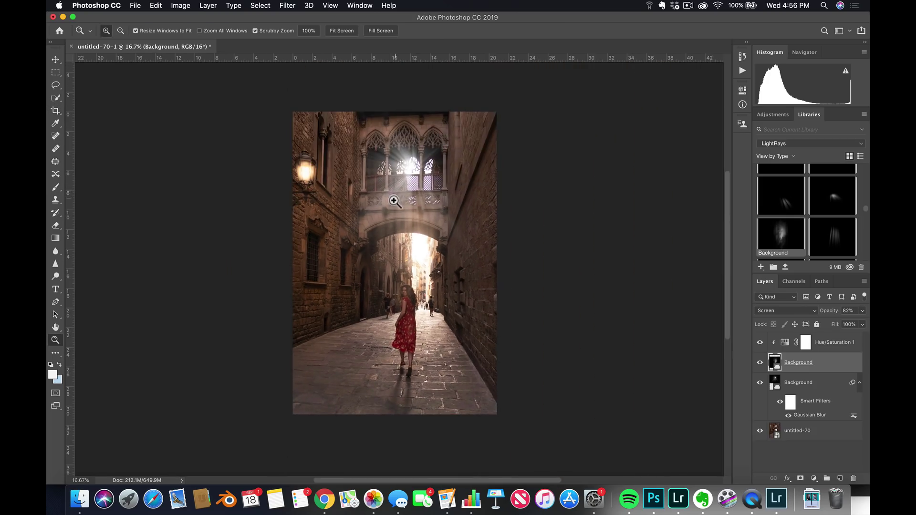
{"action": "left_click", "coordinate": [394, 201]}
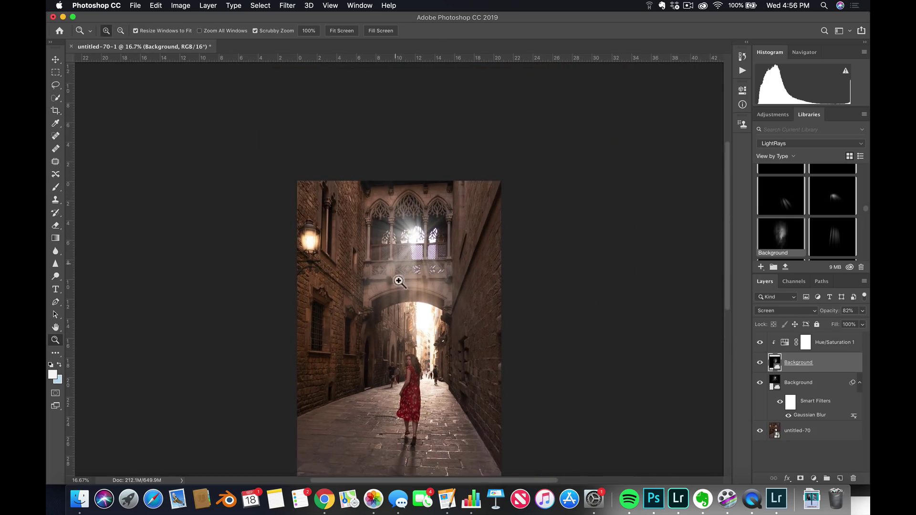
{"action": "left_click", "coordinate": [401, 310], "text": "alt"}
{"action": "left_click", "coordinate": [406, 291]}
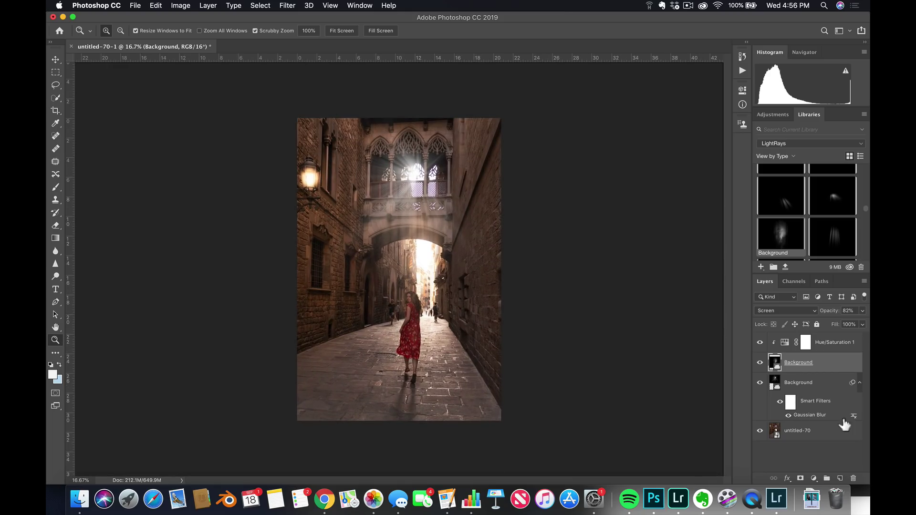
{"action": "left_click", "coordinate": [834, 434]}
{"action": "left_click", "coordinate": [444, 318]}
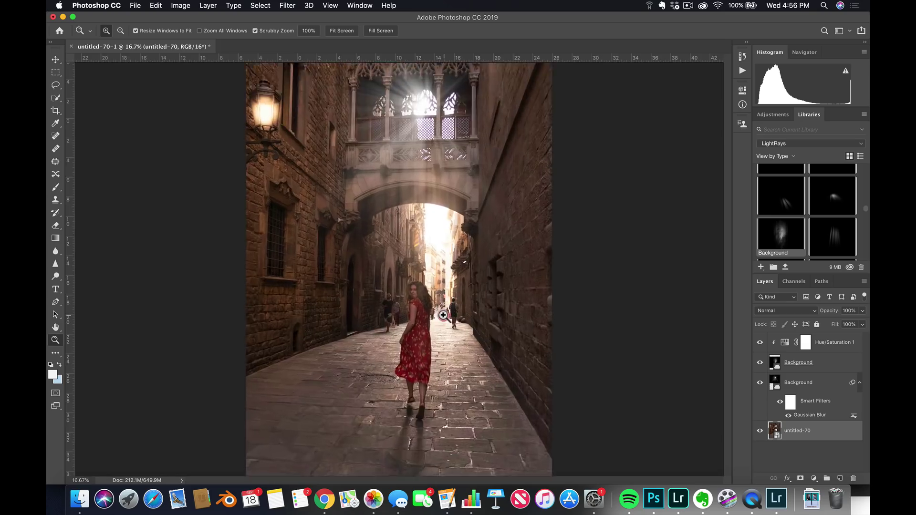
{"action": "left_click", "coordinate": [444, 318]}
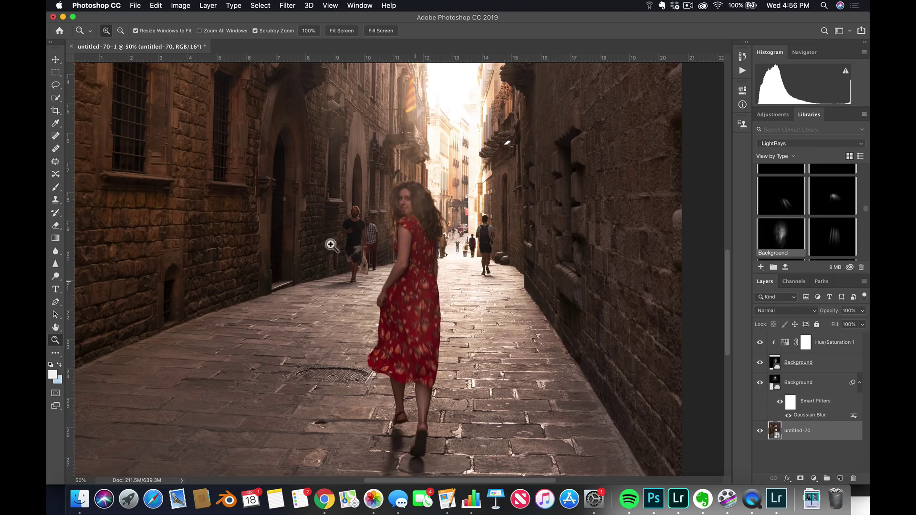
{"action": "key", "text": "super+minus"}
{"action": "key", "text": "super+minus"}
{"action": "key", "text": "super+minus"}
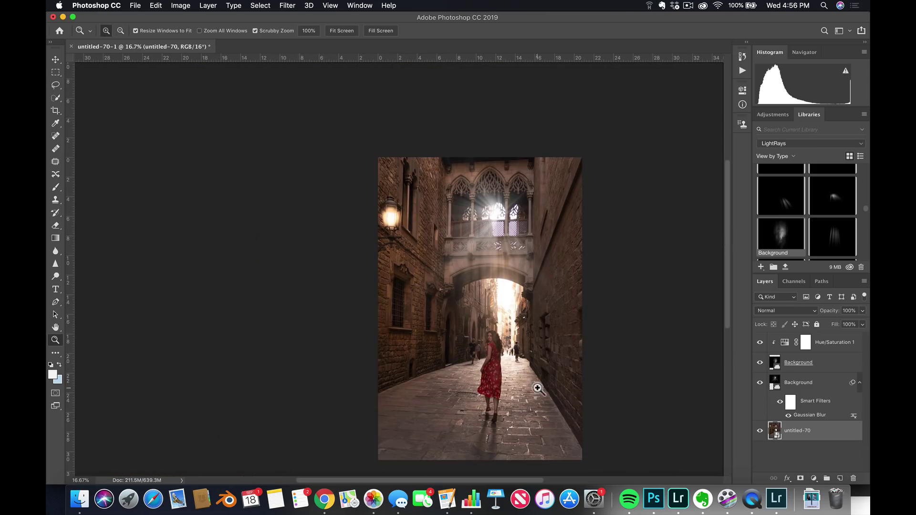
{"action": "left_click", "coordinate": [515, 387]}
{"action": "right_click", "coordinate": [847, 432]}
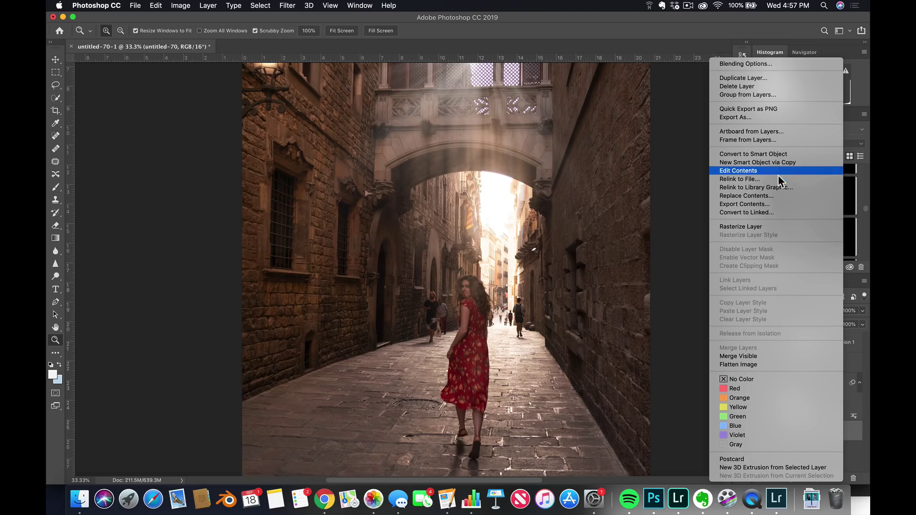
{"action": "left_click", "coordinate": [772, 227]}
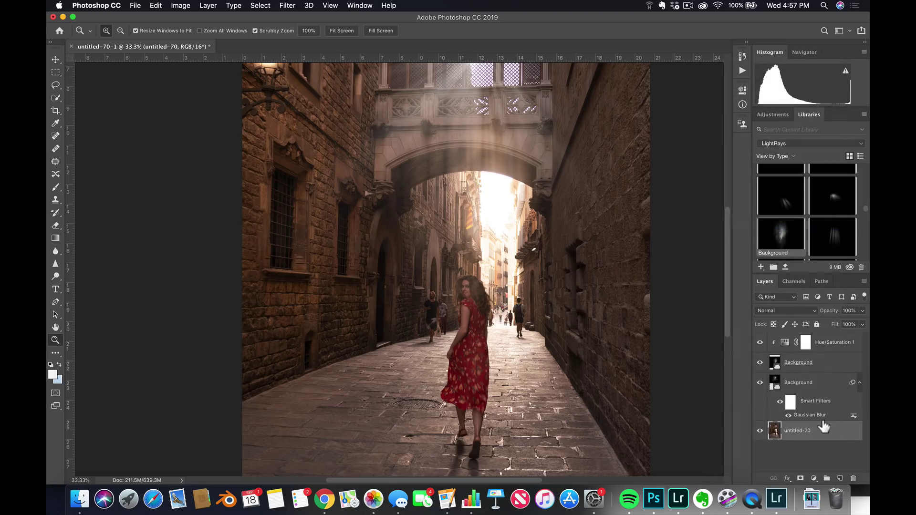
{"action": "left_click_drag", "start_coordinate": [829, 435], "coordinate": [840, 478]}
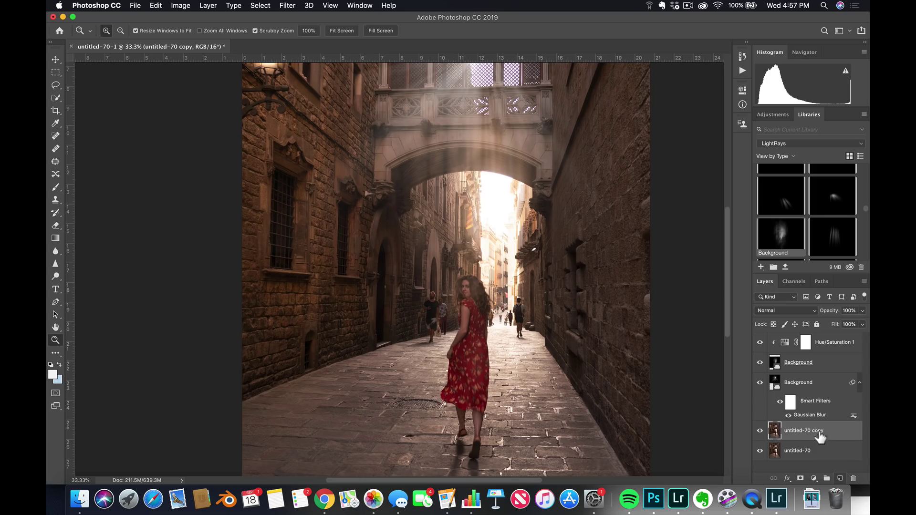
Paint over the pedestrians on both sides of the woman with the content-aware Spot Healing Brush on the untitled-70 copy layer
{"action": "left_click", "coordinate": [419, 316]}
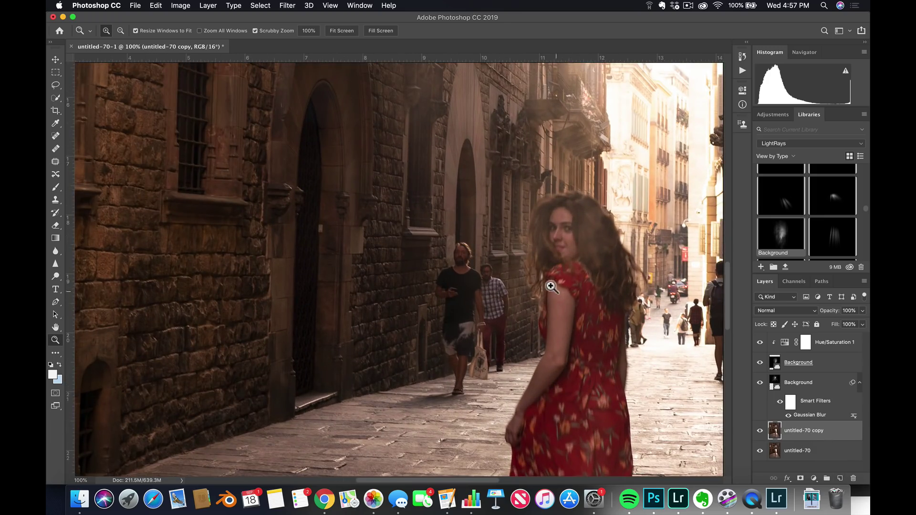
{"action": "left_click", "coordinate": [453, 262], "text": "alt"}
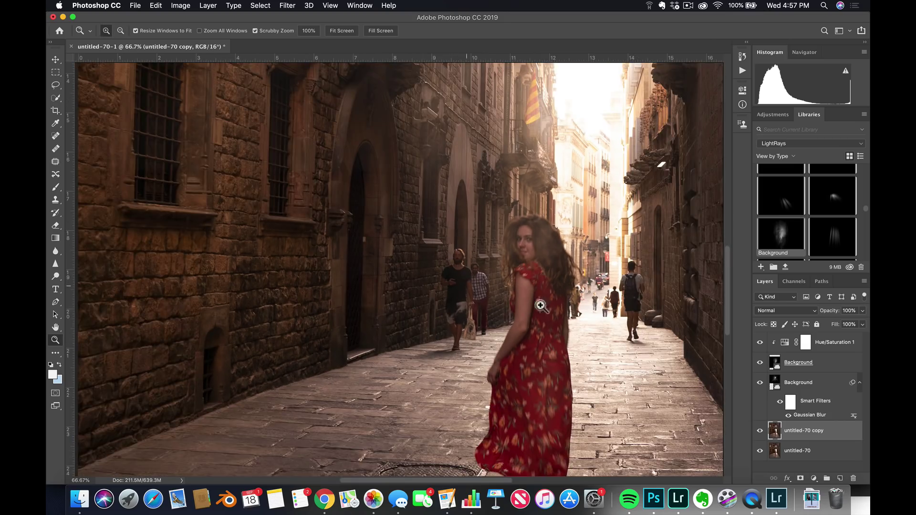
{"action": "left_click_drag", "start_coordinate": [499, 333], "coordinate": [414, 259]}
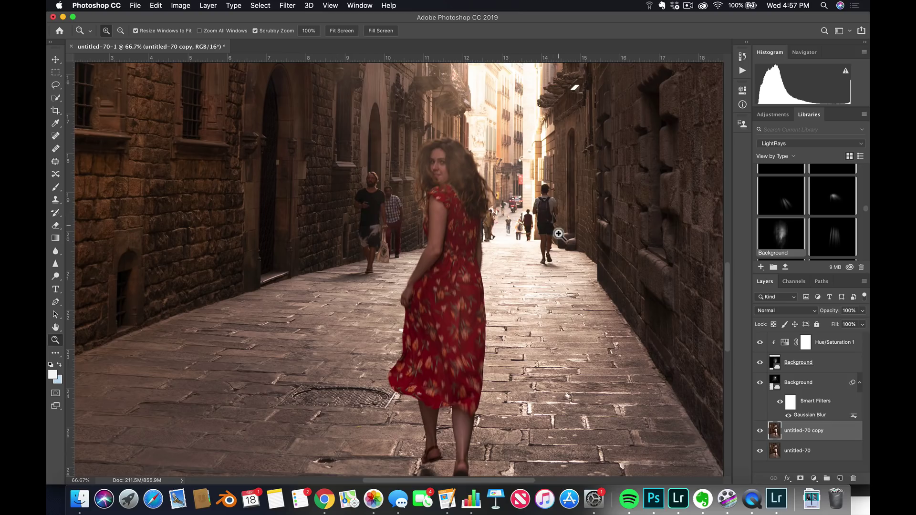
{"action": "left_click", "coordinate": [56, 137]}
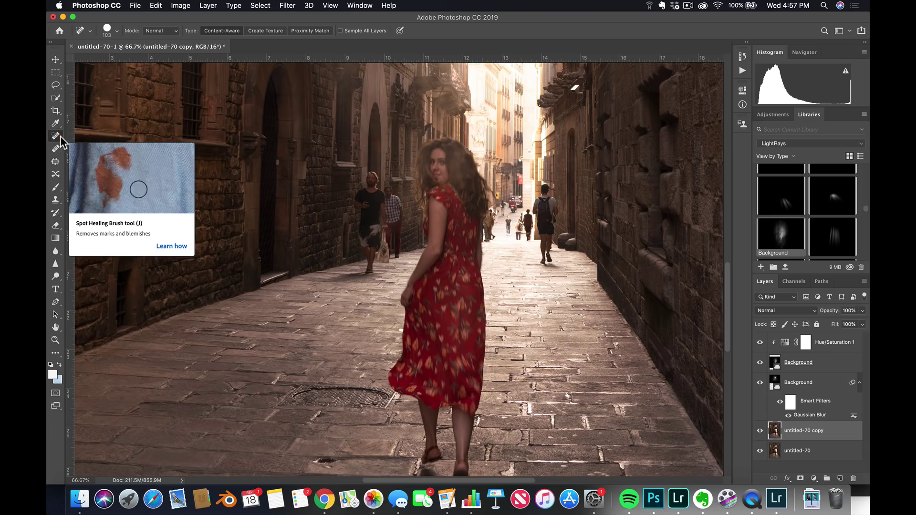
{"action": "mouse_move", "coordinate": [544, 210]}
{"action": "left_mouse_down"}
{"action": "mouse_move", "coordinate": [542, 200]}
{"action": "mouse_move", "coordinate": [546, 267]}
{"action": "left_mouse_up"}
{"action": "mouse_move", "coordinate": [379, 209]}
{"action": "left_mouse_down"}
{"action": "mouse_move", "coordinate": [368, 206]}
{"action": "mouse_move", "coordinate": [373, 188]}
{"action": "mouse_move", "coordinate": [366, 235]}
{"action": "mouse_move", "coordinate": [375, 251]}
{"action": "mouse_move", "coordinate": [398, 236]}
{"action": "left_mouse_up"}
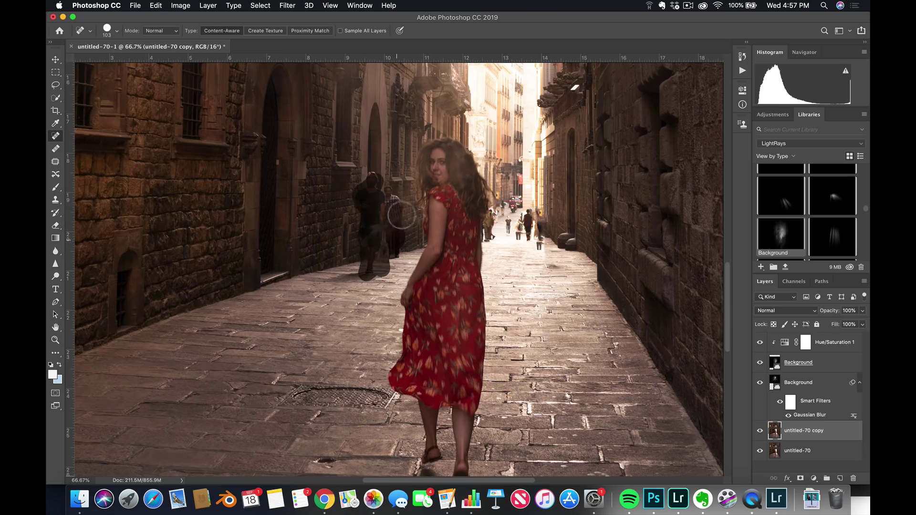
{"action": "mouse_move", "coordinate": [544, 209]}
{"action": "left_mouse_down"}
{"action": "mouse_move", "coordinate": [539, 245]}
{"action": "mouse_move", "coordinate": [525, 224]}
{"action": "mouse_move", "coordinate": [501, 224]}
{"action": "mouse_move", "coordinate": [513, 230]}
{"action": "mouse_move", "coordinate": [521, 218]}
{"action": "mouse_move", "coordinate": [508, 215]}
{"action": "left_mouse_up"}
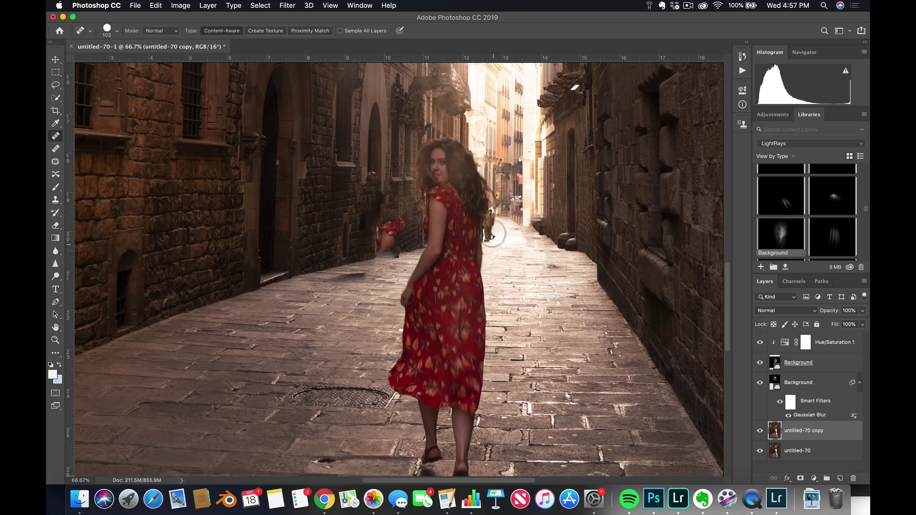
Heal away the leftover red and dark remnants of the removed pedestrians along the left wall and the pavement beside the woman
{"action": "key", "text": "z"}
{"action": "left_click", "coordinate": [486, 218]}
{"action": "left_click", "coordinate": [486, 218]}
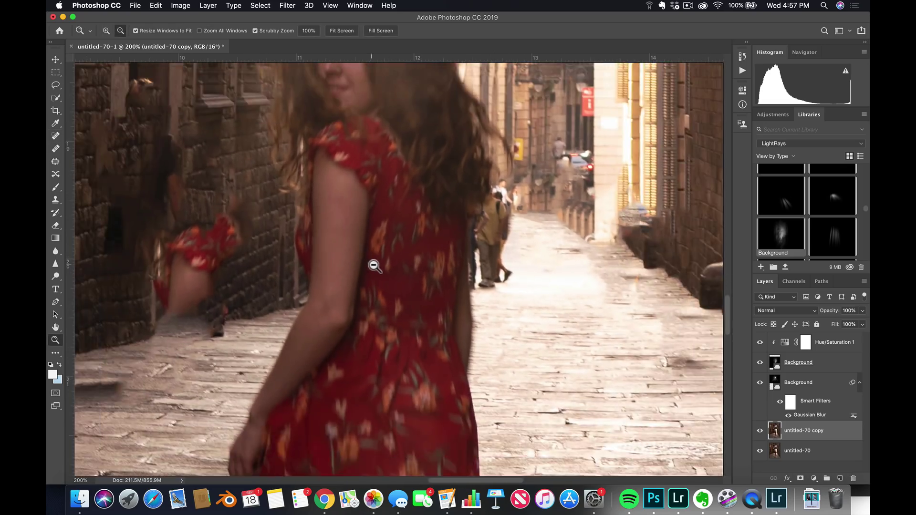
{"action": "left_click", "coordinate": [373, 264], "text": "alt"}
{"action": "left_click", "coordinate": [353, 258], "text": "alt"}
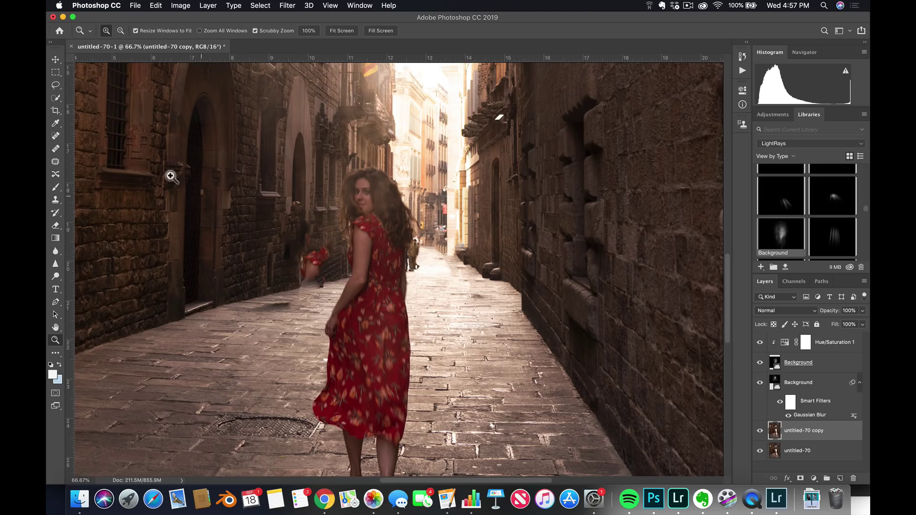
{"action": "left_click", "coordinate": [56, 137]}
{"action": "mouse_move", "coordinate": [300, 267]}
{"action": "left_mouse_down"}
{"action": "mouse_move", "coordinate": [321, 264]}
{"action": "mouse_move", "coordinate": [303, 264]}
{"action": "mouse_move", "coordinate": [323, 248]}
{"action": "mouse_move", "coordinate": [315, 282]}
{"action": "mouse_move", "coordinate": [312, 233]}
{"action": "mouse_move", "coordinate": [307, 276]}
{"action": "left_mouse_up"}
{"action": "left_click_drag", "start_coordinate": [259, 311], "coordinate": [289, 309]}
{"action": "left_click", "coordinate": [251, 311]}
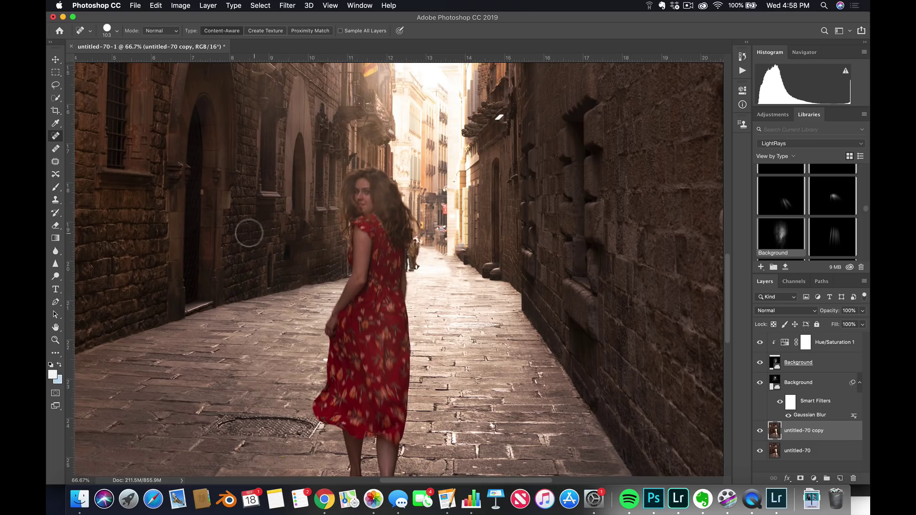
Use the Clone Stamp to rebuild the lower stone wall behind the woman where the pedestrians stood
{"action": "key", "text": "s"}
{"action": "mouse_move", "coordinate": [244, 247]}
{"action": "left_mouse_down"}
{"action": "mouse_move", "coordinate": [259, 253]}
{"action": "mouse_move", "coordinate": [253, 270]}
{"action": "left_mouse_up"}
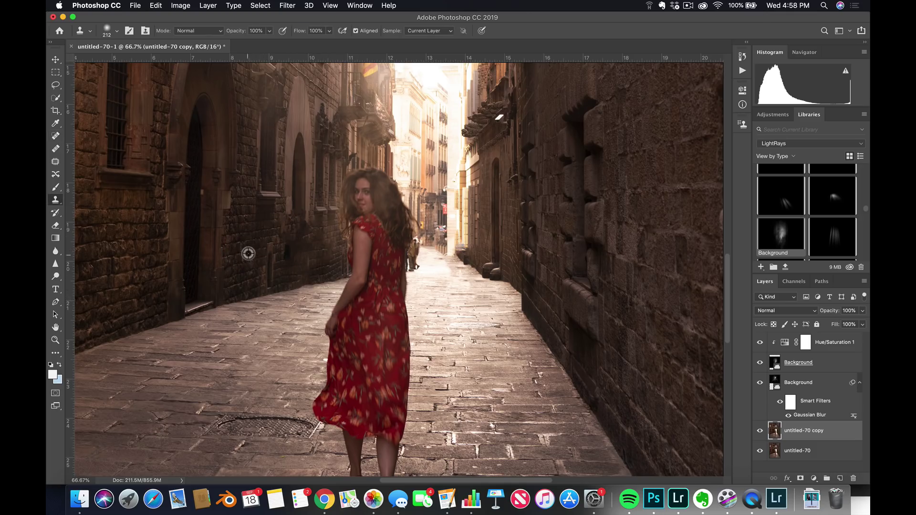
{"action": "mouse_move", "coordinate": [286, 245]}
{"action": "left_mouse_down"}
{"action": "mouse_move", "coordinate": [288, 251]}
{"action": "mouse_move", "coordinate": [301, 242]}
{"action": "mouse_move", "coordinate": [306, 265]}
{"action": "mouse_move", "coordinate": [276, 296]}
{"action": "mouse_move", "coordinate": [238, 301]}
{"action": "mouse_move", "coordinate": [311, 269]}
{"action": "mouse_move", "coordinate": [293, 287]}
{"action": "left_mouse_up"}
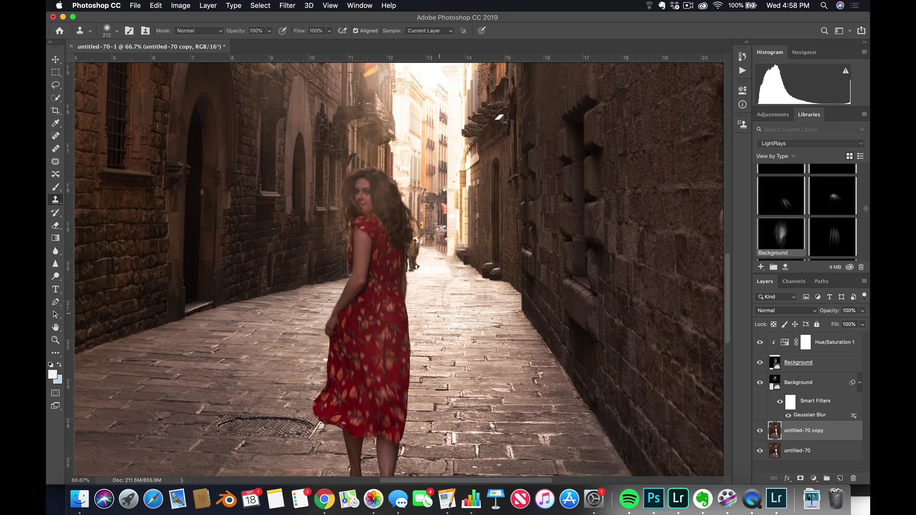
{"action": "mouse_move", "coordinate": [449, 280]}
{"action": "left_mouse_down"}
{"action": "mouse_move", "coordinate": [450, 261]}
{"action": "mouse_move", "coordinate": [420, 265]}
{"action": "left_mouse_up"}
{"action": "key", "text": "z"}
{"action": "left_click", "coordinate": [436, 272]}
{"action": "left_click", "coordinate": [436, 272]}
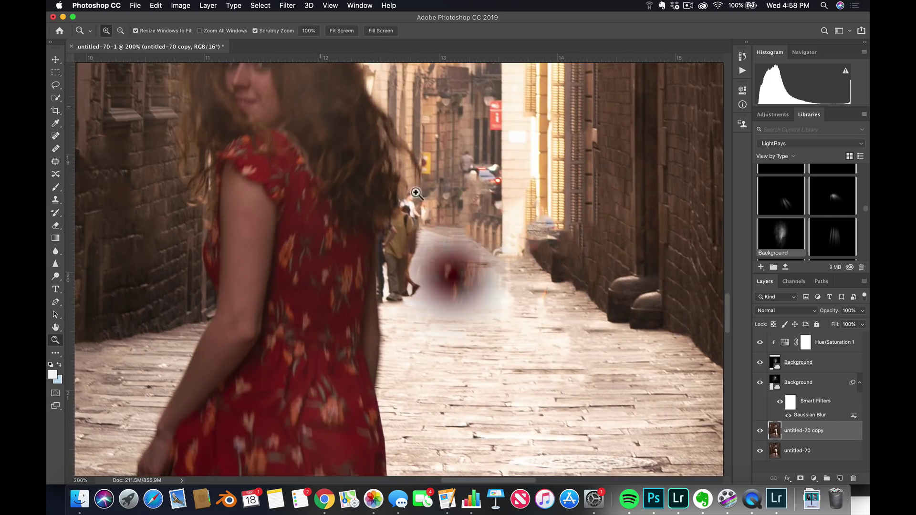
{"action": "key", "text": "super+z"}
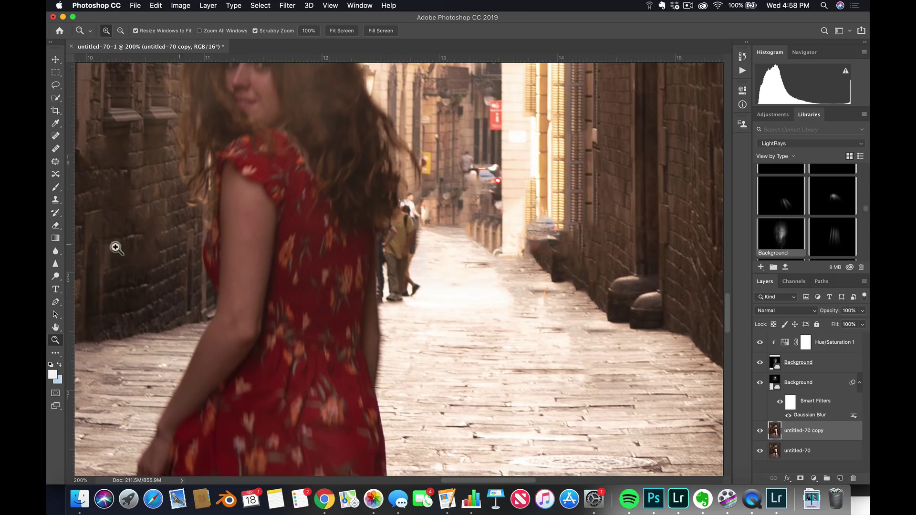
Outline the pedestrians right behind the woman with a Pen path along her dress and hair and convert it to a 1-pixel feathered selection
{"action": "left_click", "coordinate": [56, 303]}
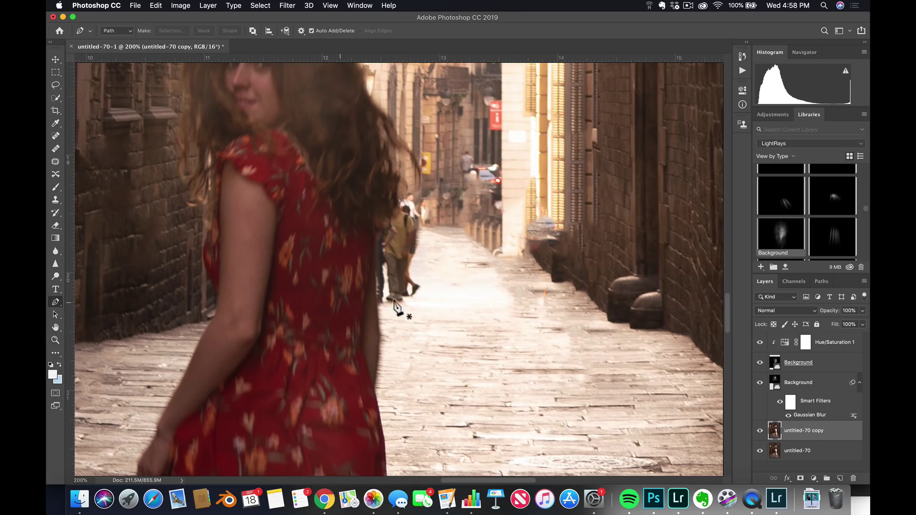
{"action": "left_click", "coordinate": [380, 337]}
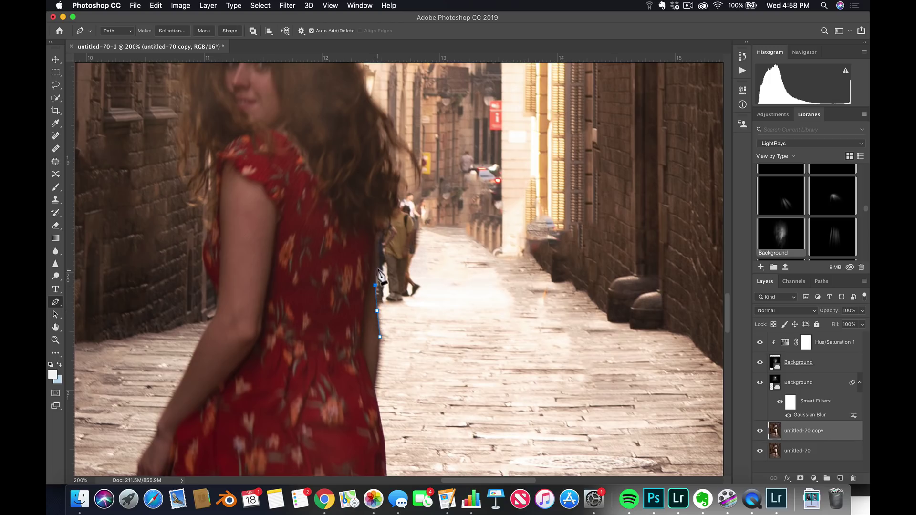
{"action": "left_click", "coordinate": [384, 218]}
{"action": "left_click", "coordinate": [388, 217]}
{"action": "left_click", "coordinate": [391, 215]}
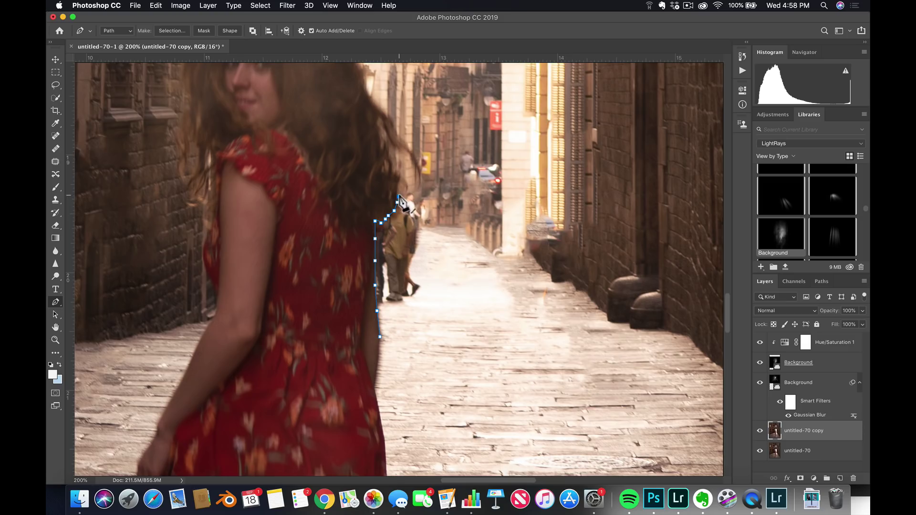
{"action": "left_click", "coordinate": [443, 201]}
{"action": "left_click_drag", "start_coordinate": [463, 228], "coordinate": [474, 256]}
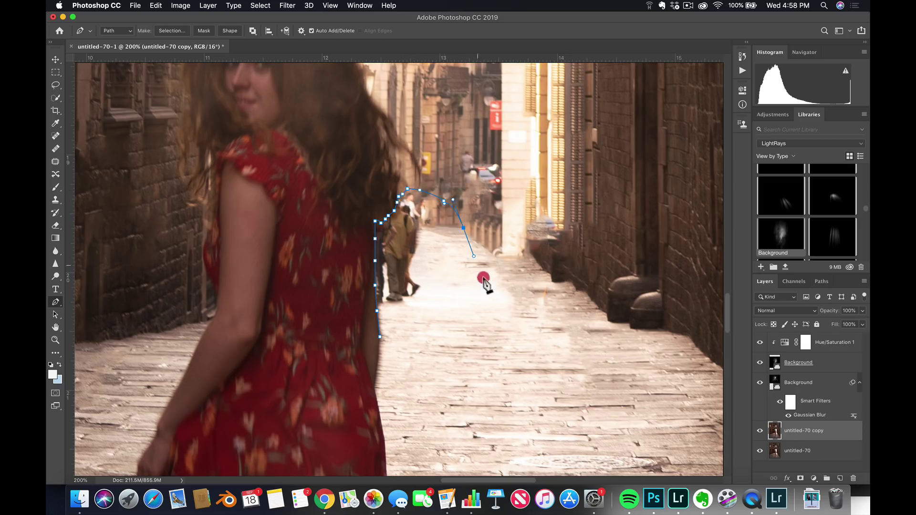
{"action": "left_click", "coordinate": [380, 337]}
{"action": "right_click", "coordinate": [379, 337]}
{"action": "left_click", "coordinate": [436, 389]}
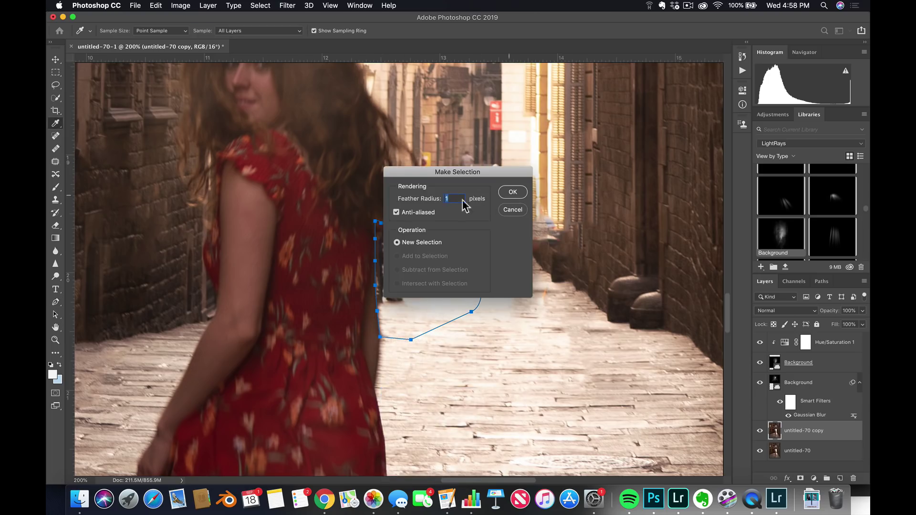
{"action": "left_click", "coordinate": [513, 192]}
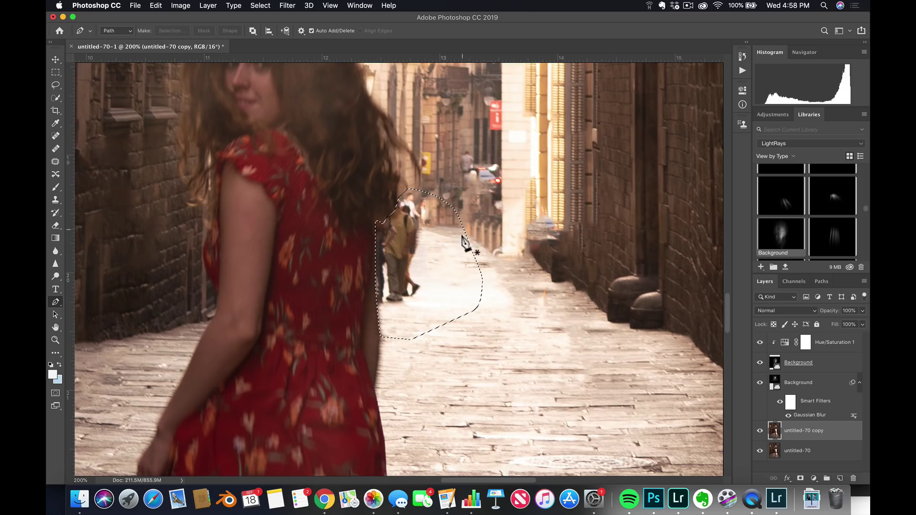
Clone clean paving over the pedestrians inside the selection, deselect, and touch up the lower edge of the woman's hair
{"action": "key", "text": "s"}
{"action": "mouse_move", "coordinate": [429, 308]}
{"action": "left_mouse_down"}
{"action": "mouse_move", "coordinate": [446, 284]}
{"action": "mouse_move", "coordinate": [365, 293]}
{"action": "left_mouse_up"}
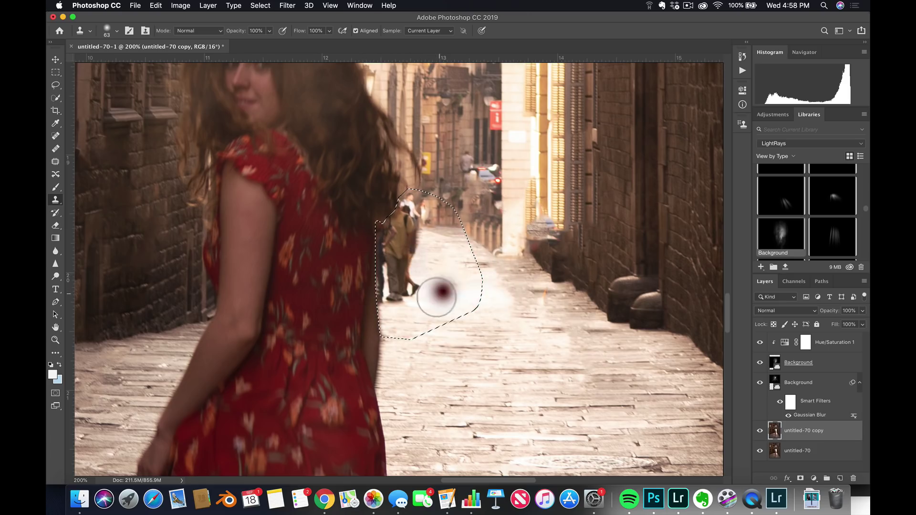
{"action": "left_click", "coordinate": [445, 258], "text": "alt"}
{"action": "mouse_move", "coordinate": [420, 282]}
{"action": "left_mouse_down"}
{"action": "mouse_move", "coordinate": [382, 278]}
{"action": "mouse_move", "coordinate": [380, 266]}
{"action": "mouse_move", "coordinate": [403, 267]}
{"action": "mouse_move", "coordinate": [380, 240]}
{"action": "mouse_move", "coordinate": [403, 247]}
{"action": "mouse_move", "coordinate": [394, 268]}
{"action": "mouse_move", "coordinate": [460, 257]}
{"action": "mouse_move", "coordinate": [455, 242]}
{"action": "mouse_move", "coordinate": [459, 271]}
{"action": "mouse_move", "coordinate": [422, 239]}
{"action": "mouse_move", "coordinate": [393, 231]}
{"action": "mouse_move", "coordinate": [381, 243]}
{"action": "mouse_move", "coordinate": [409, 255]}
{"action": "mouse_move", "coordinate": [392, 254]}
{"action": "mouse_move", "coordinate": [380, 237]}
{"action": "mouse_move", "coordinate": [398, 291]}
{"action": "mouse_move", "coordinate": [415, 272]}
{"action": "left_mouse_up"}
{"action": "left_click", "coordinate": [448, 239], "text": "alt"}
{"action": "mouse_move", "coordinate": [429, 217]}
{"action": "left_mouse_down"}
{"action": "mouse_move", "coordinate": [405, 210]}
{"action": "mouse_move", "coordinate": [421, 218]}
{"action": "left_mouse_up"}
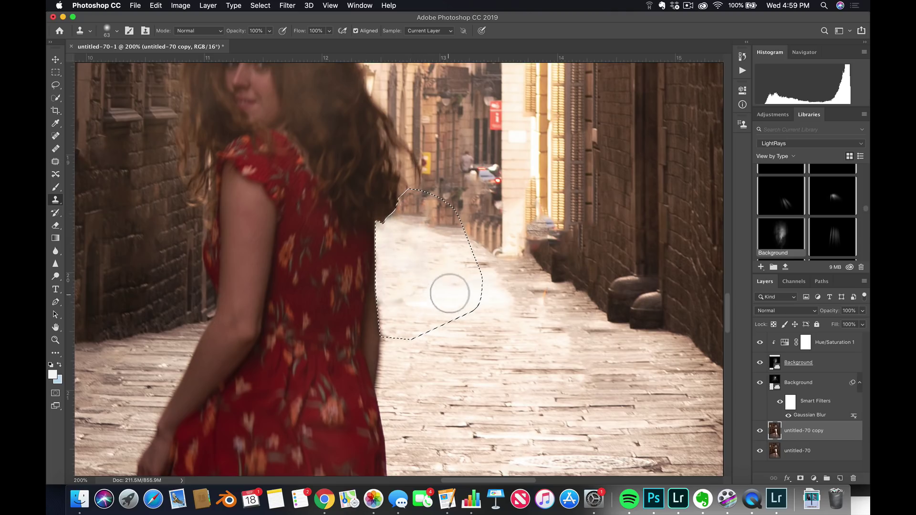
{"action": "key", "text": "cmd+d"}
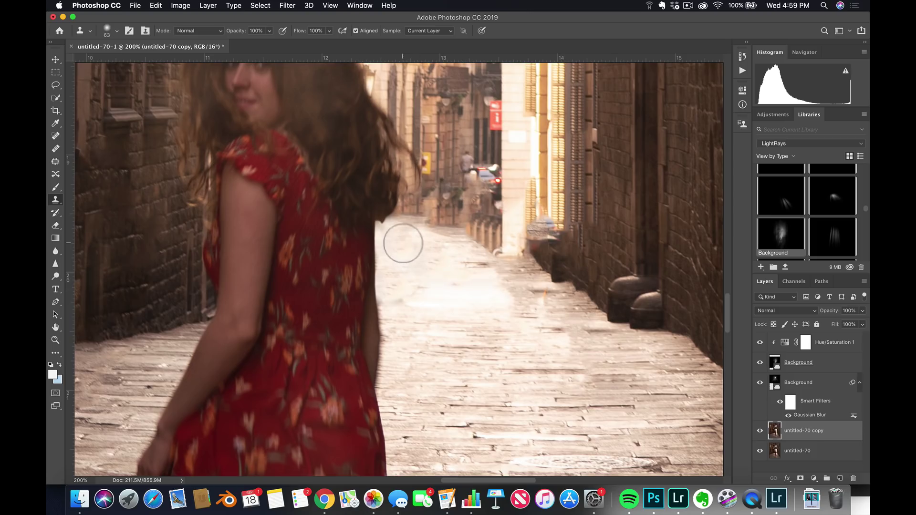
{"action": "left_click", "coordinate": [368, 189], "text": "alt"}
{"action": "mouse_move", "coordinate": [374, 215]}
{"action": "left_mouse_down"}
{"action": "mouse_move", "coordinate": [389, 220]}
{"action": "mouse_move", "coordinate": [374, 214]}
{"action": "left_mouse_up"}
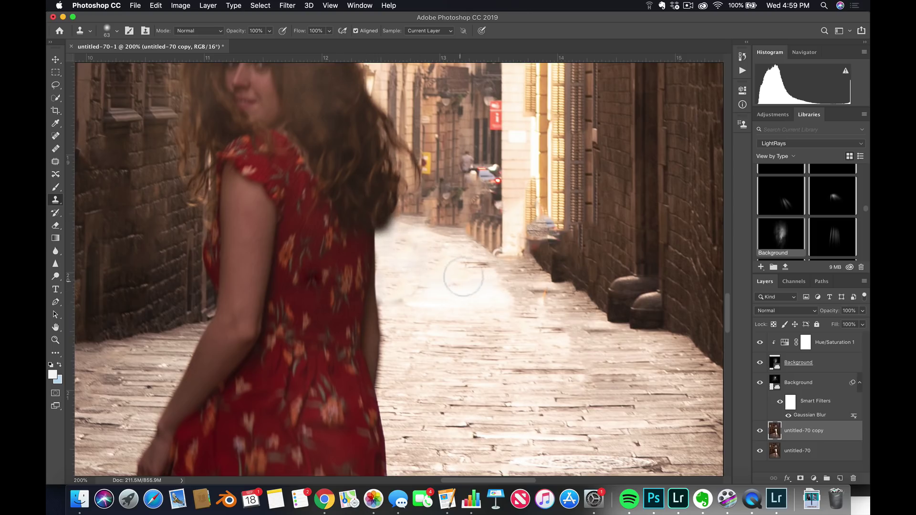
Compare the whole image with and without the retouched untitled-70 copy layer and examine the cleaned street
{"action": "key", "text": "z"}
{"action": "left_click", "coordinate": [440, 234], "text": "alt"}
{"action": "left_click", "coordinate": [396, 260], "text": "alt"}
{"action": "left_click", "coordinate": [388, 272], "text": "alt"}
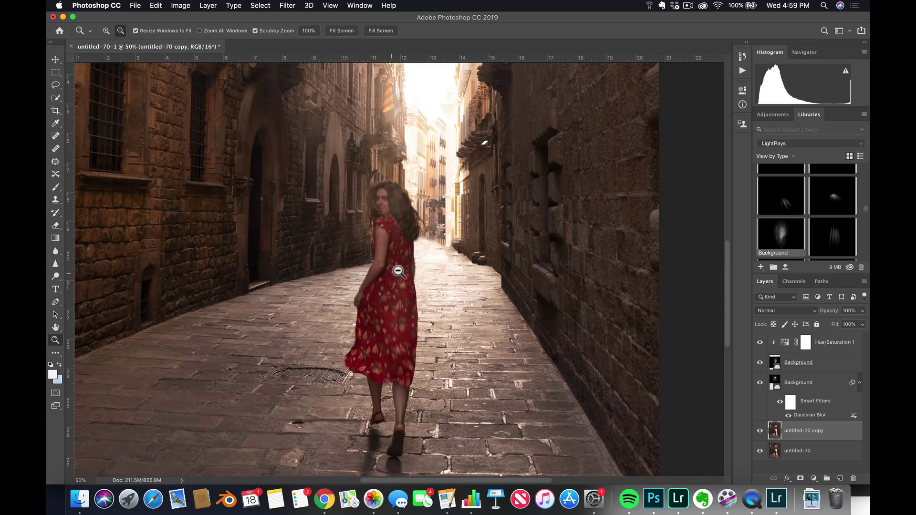
{"action": "left_click", "coordinate": [377, 277], "text": "alt"}
{"action": "left_click", "coordinate": [365, 291], "text": "alt"}
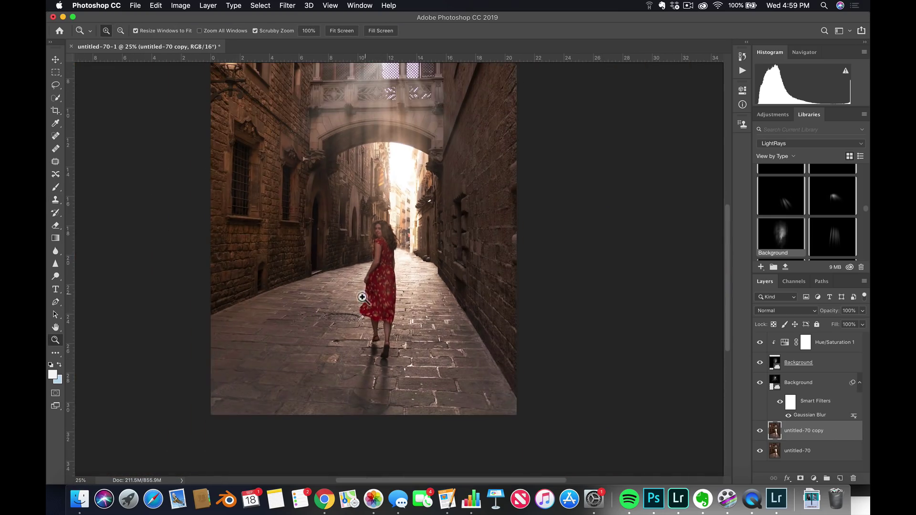
{"action": "left_click", "coordinate": [760, 431]}
{"action": "left_click", "coordinate": [760, 431]}
{"action": "left_click", "coordinate": [760, 431]}
{"action": "left_click", "coordinate": [760, 431]}
{"action": "left_click", "coordinate": [420, 251]}
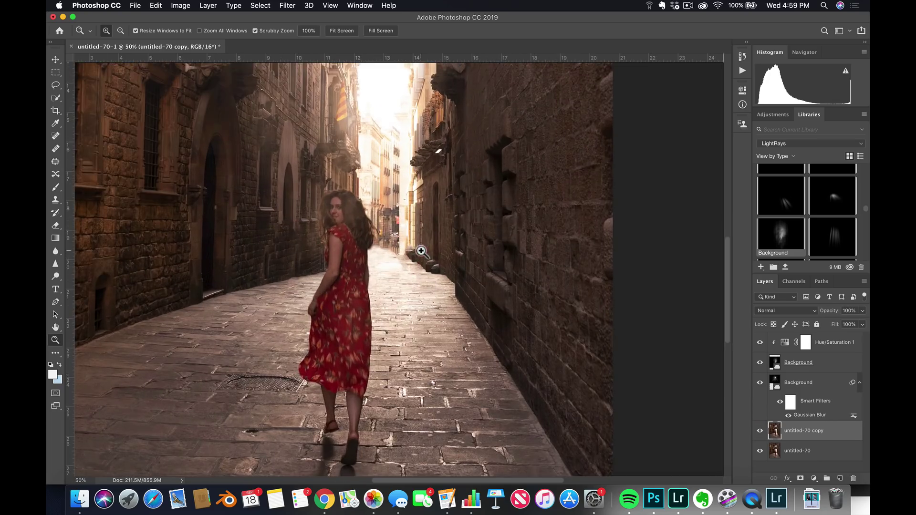
{"action": "left_click_drag", "start_coordinate": [419, 251], "coordinate": [433, 313]}
{"action": "left_click", "coordinate": [420, 252], "text": "alt"}
{"action": "left_click", "coordinate": [420, 252], "text": "alt"}
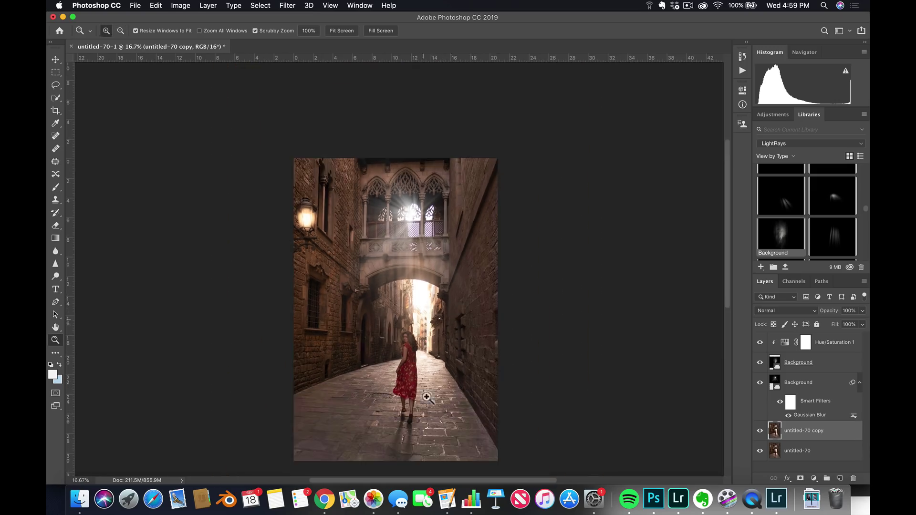
Clip the upper smoky light layer to the blurred light-ray layer beneath it
{"action": "left_click", "coordinate": [397, 384]}
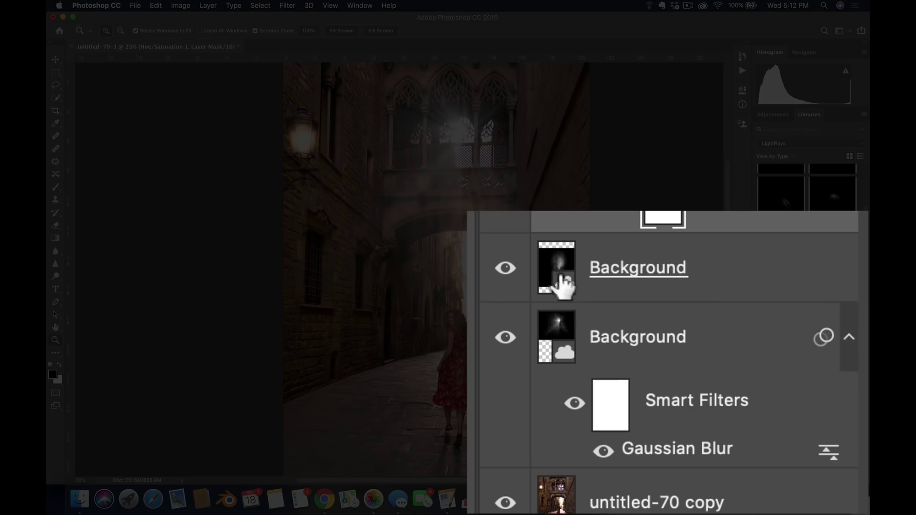
{"action": "left_click", "coordinate": [551, 298], "text": "alt"}
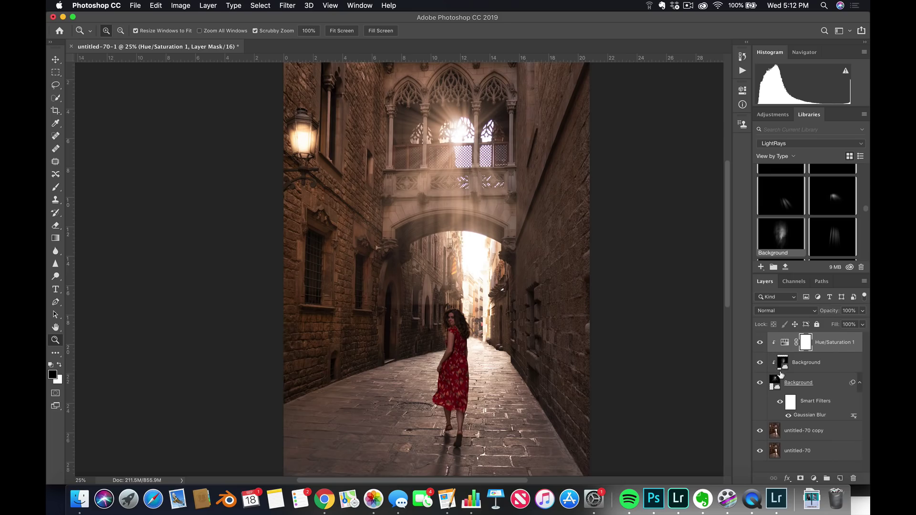
{"action": "key", "text": "alt"}
Add a layer mask to the lower Background light-ray layer that carries the Gaussian Blur smart filter
{"action": "left_click", "coordinate": [444, 306]}
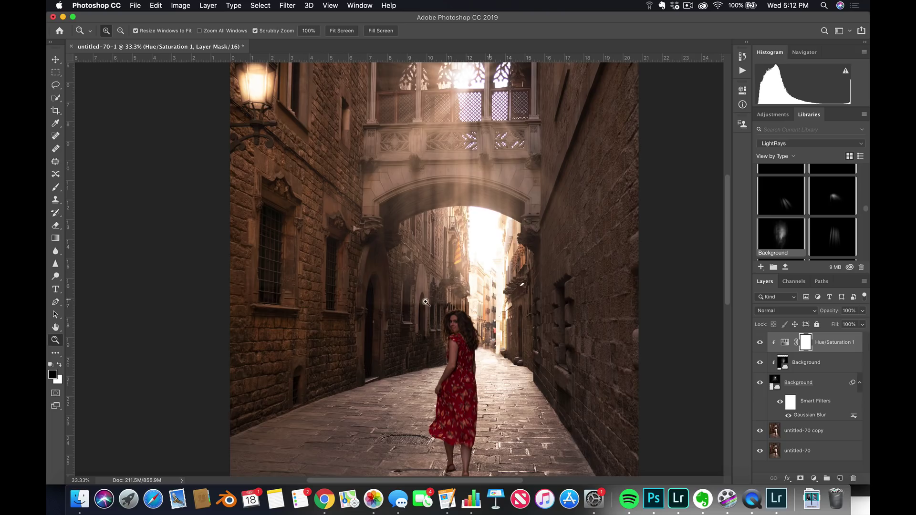
{"action": "left_click", "coordinate": [837, 365]}
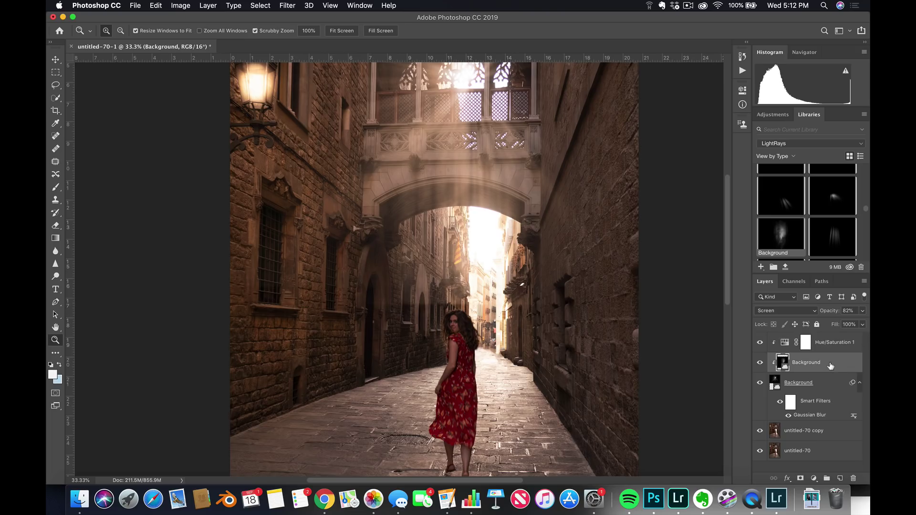
{"action": "left_click", "coordinate": [836, 386]}
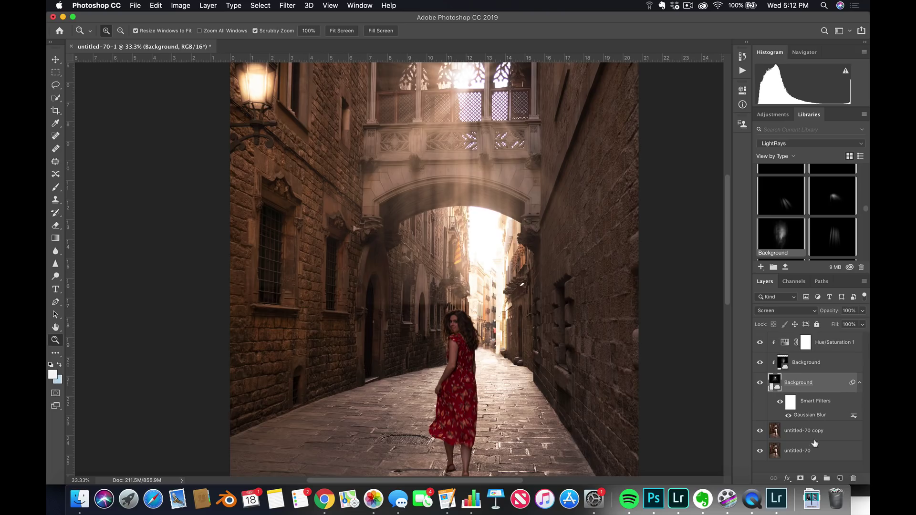
{"action": "left_click", "coordinate": [801, 478]}
{"action": "key", "text": "b"}
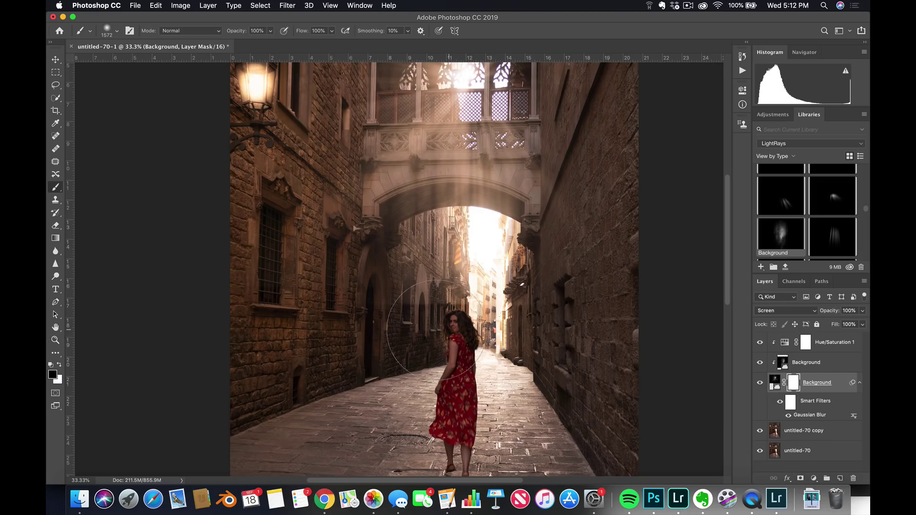
Paint black on the light-ray mask with a large soft brush over the woman and the alley around her, lowering brush opacity to 42%
{"action": "left_click_drag", "start_coordinate": [438, 335], "coordinate": [468, 339]}
{"action": "mouse_move", "coordinate": [199, 37]}
{"action": "left_mouse_down"}
{"action": "mouse_move", "coordinate": [248, 35]}
{"action": "mouse_move", "coordinate": [241, 37]}
{"action": "left_mouse_up"}
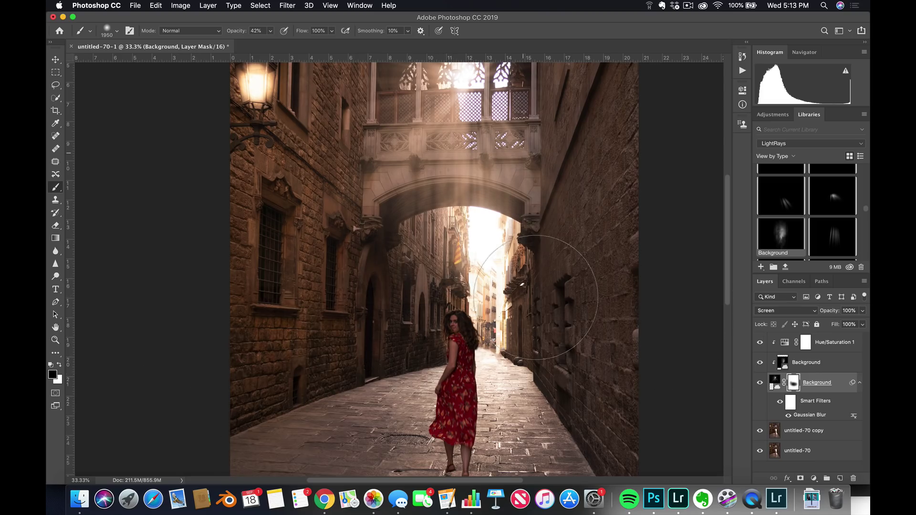
{"action": "key", "text": "z"}
{"action": "left_click", "coordinate": [424, 246], "text": "alt"}
{"action": "left_click", "coordinate": [425, 245], "text": "alt"}
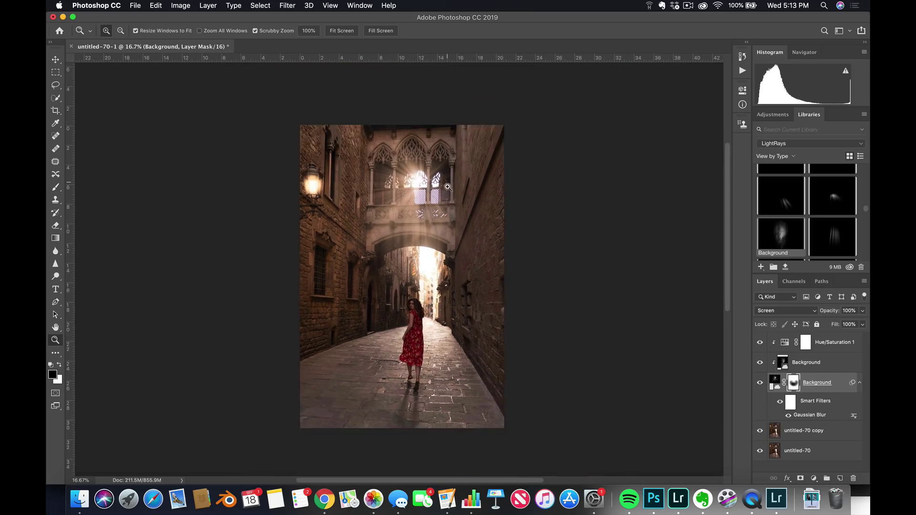
Stamp all visible layers into a new layer above Hue/Saturation 1 and convert it to a smart object
{"action": "left_click", "coordinate": [407, 315]}
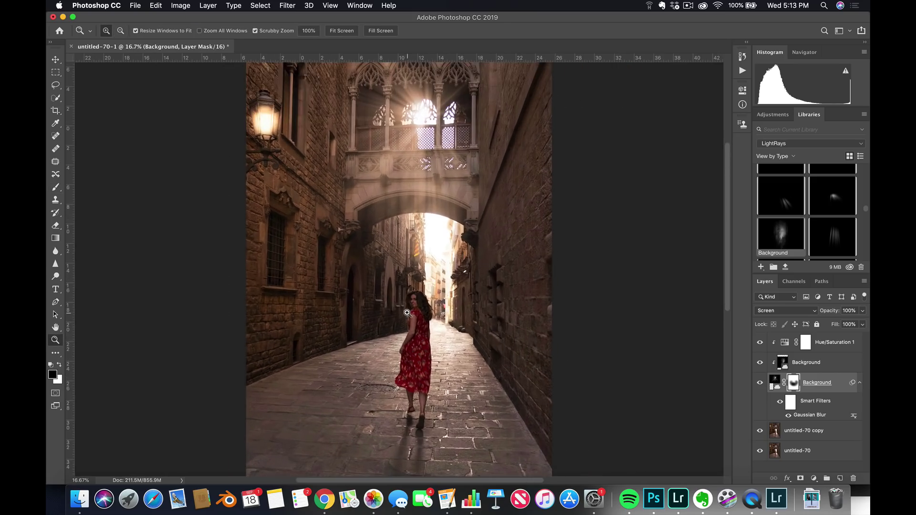
{"action": "left_click", "coordinate": [845, 340]}
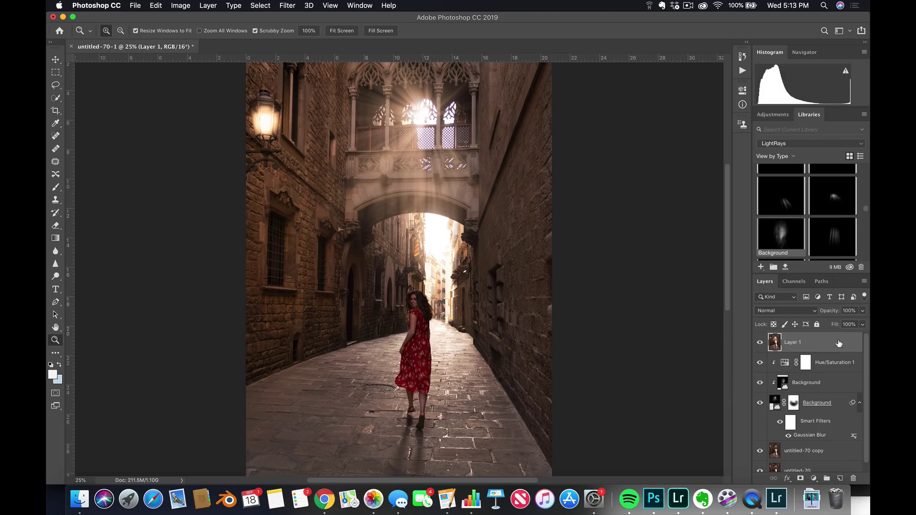
{"action": "right_click", "coordinate": [841, 343]}
{"action": "left_click", "coordinate": [773, 191]}
Start a Camera Raw filter on Layer 1 with highlights -24, shadows +28, whites +23, blacks -13 and contrast +29
{"action": "left_click", "coordinate": [288, 6]}
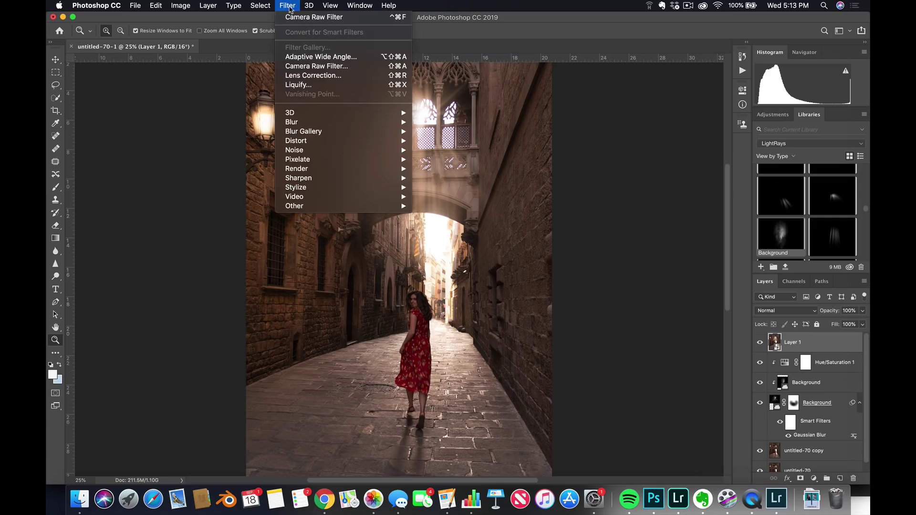
{"action": "left_click", "coordinate": [323, 64]}
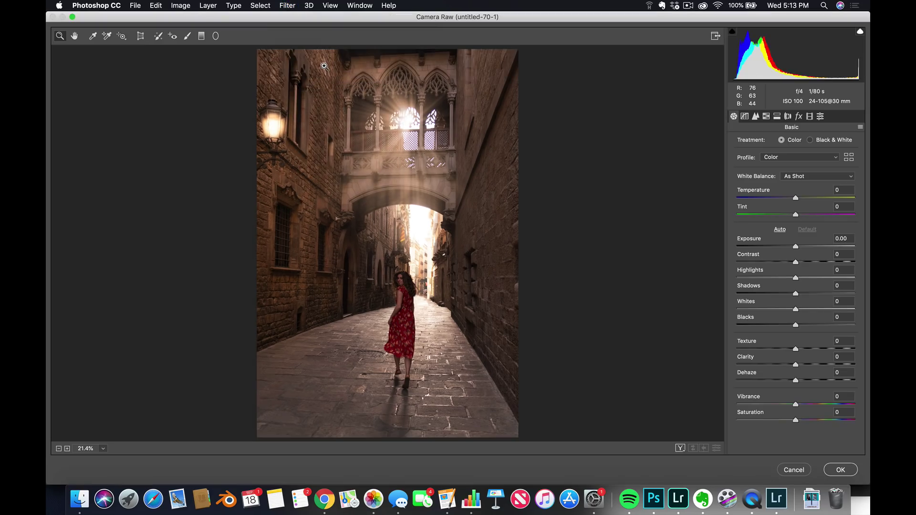
{"action": "left_click", "coordinate": [813, 293]}
{"action": "left_click", "coordinate": [781, 277]}
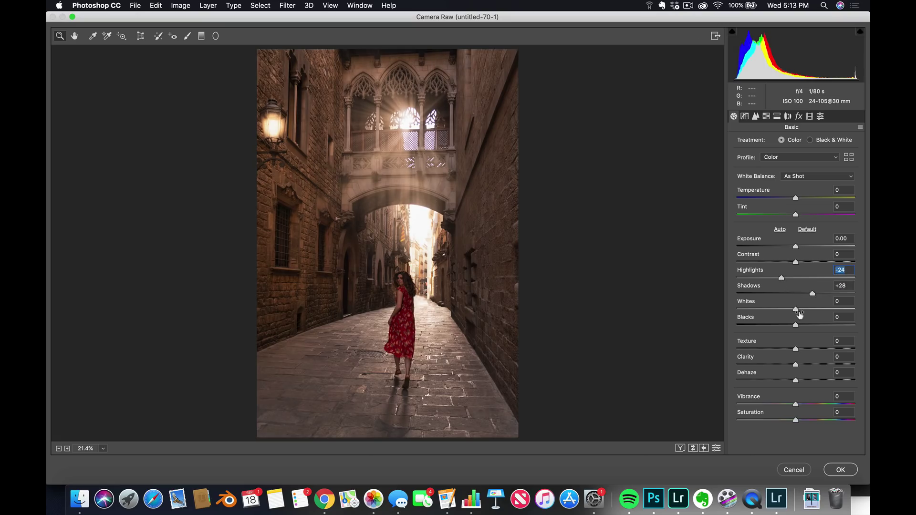
{"action": "mouse_move", "coordinate": [797, 310]}
{"action": "left_mouse_down"}
{"action": "mouse_move", "coordinate": [810, 309]}
{"action": "mouse_move", "coordinate": [788, 323]}
{"action": "left_mouse_up"}
{"action": "left_click", "coordinate": [813, 262]}
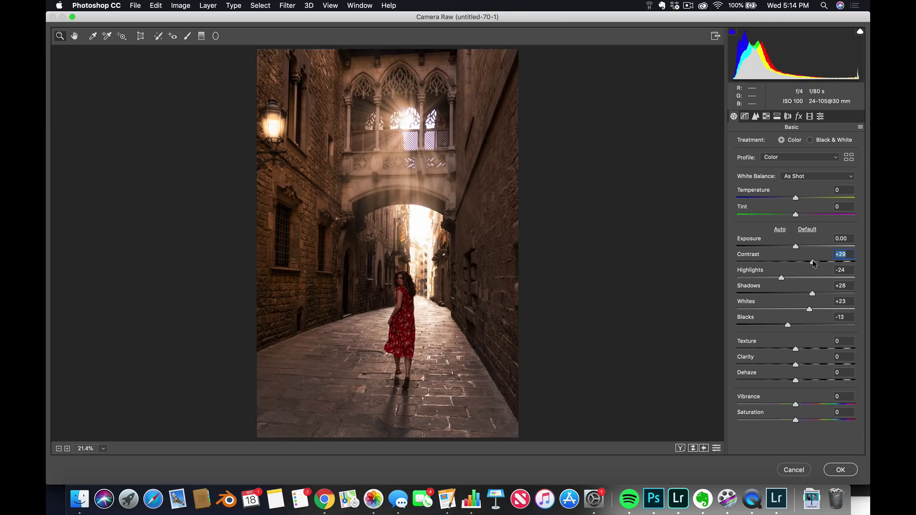
Darken the street foreground with a graduated filter at exposure -1.05, fading up from the image's lower edge to the woman
{"action": "left_click", "coordinate": [202, 36]}
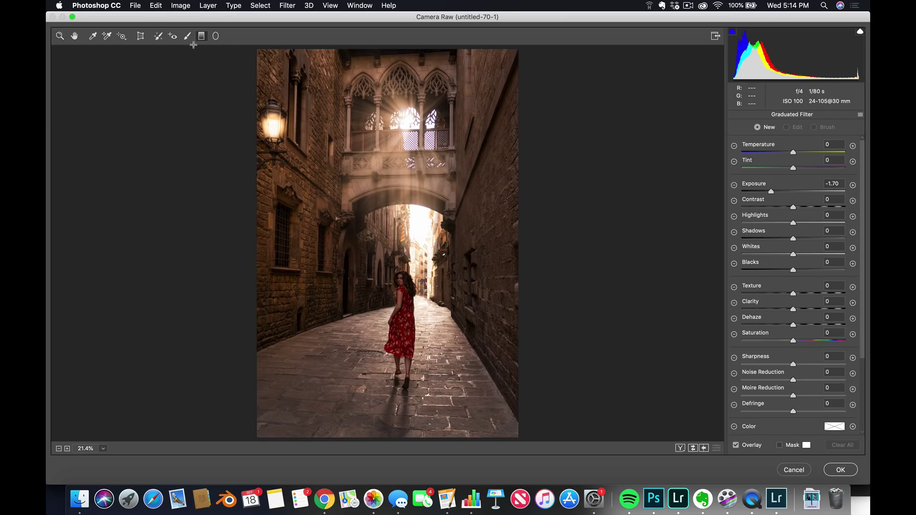
{"action": "left_click", "coordinate": [765, 192]}
{"action": "left_click_drag", "start_coordinate": [769, 195], "coordinate": [783, 195]}
{"action": "mouse_move", "coordinate": [381, 412]}
{"action": "left_mouse_down"}
{"action": "mouse_move", "coordinate": [397, 307]}
{"action": "mouse_move", "coordinate": [378, 423]}
{"action": "left_mouse_up"}
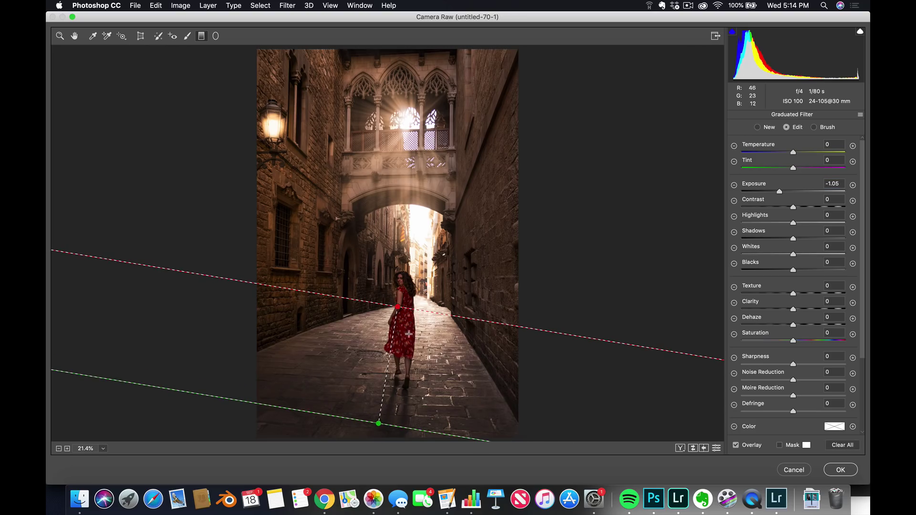
Add graduated filters at exposure -1.05 over the right wall, left wall and upper edge of the photo, fading toward the centre
{"action": "left_click_drag", "start_coordinate": [503, 218], "coordinate": [381, 227]}
{"action": "left_click_drag", "start_coordinate": [503, 218], "coordinate": [556, 222]}
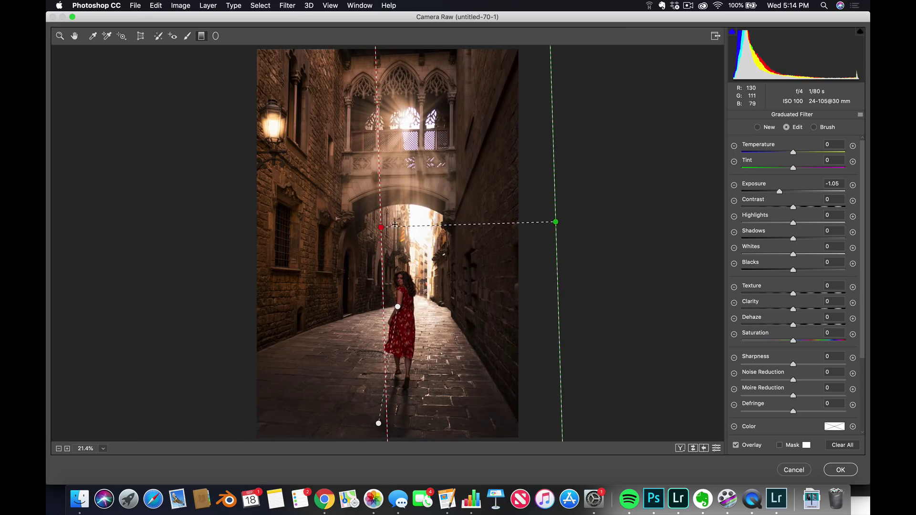
{"action": "left_click_drag", "start_coordinate": [385, 229], "coordinate": [451, 225]}
{"action": "mouse_move", "coordinate": [284, 202]}
{"action": "left_mouse_down"}
{"action": "mouse_move", "coordinate": [377, 211]}
{"action": "mouse_move", "coordinate": [378, 202]}
{"action": "left_mouse_up"}
{"action": "left_click_drag", "start_coordinate": [285, 202], "coordinate": [249, 202]}
{"action": "mouse_move", "coordinate": [421, 74]}
{"action": "left_mouse_down"}
{"action": "mouse_move", "coordinate": [432, 143]}
{"action": "mouse_move", "coordinate": [417, 150]}
{"action": "left_mouse_up"}
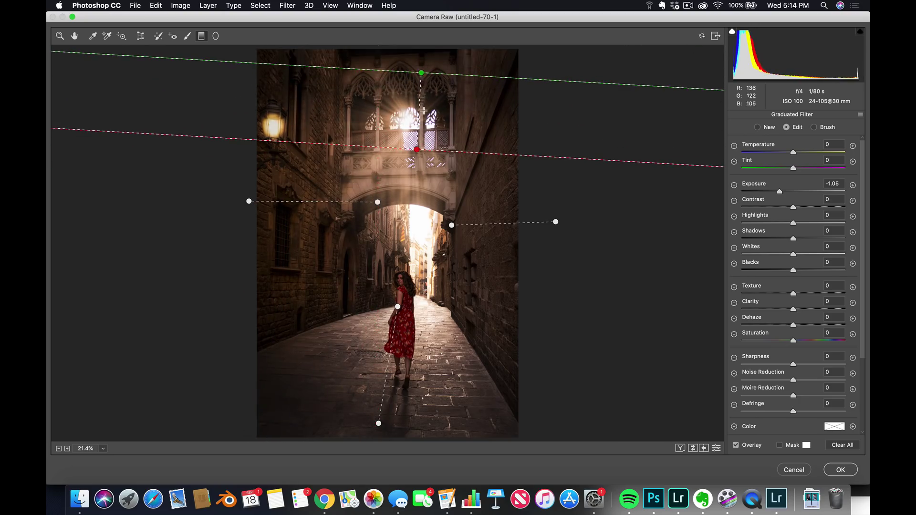
{"action": "left_click_drag", "start_coordinate": [421, 74], "coordinate": [423, 44]}
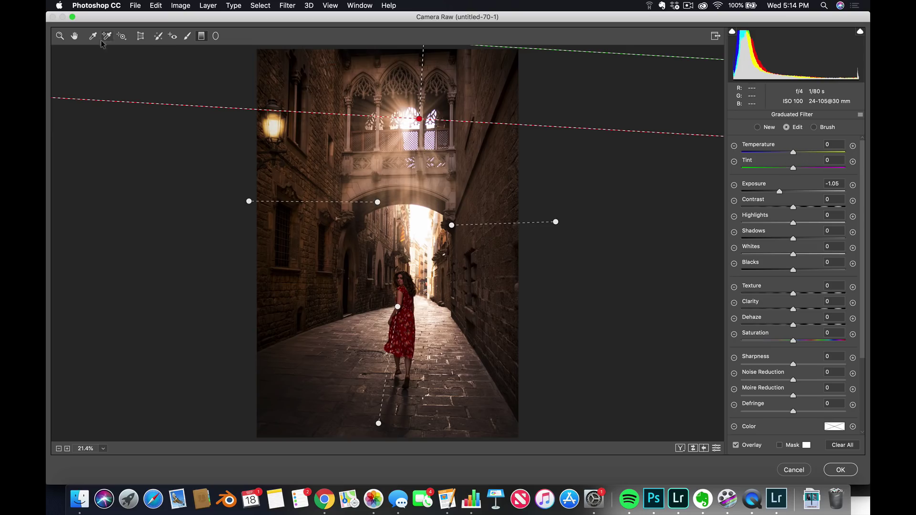
Set temperature to -3, tint to +11, texture to +27 and clarity to +17, raise vibrance, and apply the Camera Raw filter
{"action": "left_click", "coordinate": [75, 37]}
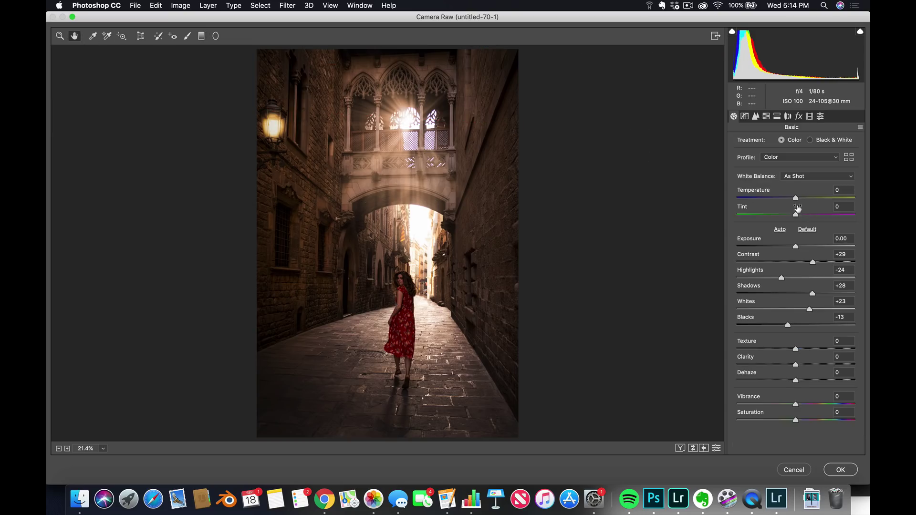
{"action": "left_click_drag", "start_coordinate": [795, 216], "coordinate": [795, 196]}
{"action": "left_click_drag", "start_coordinate": [809, 352], "coordinate": [806, 366]}
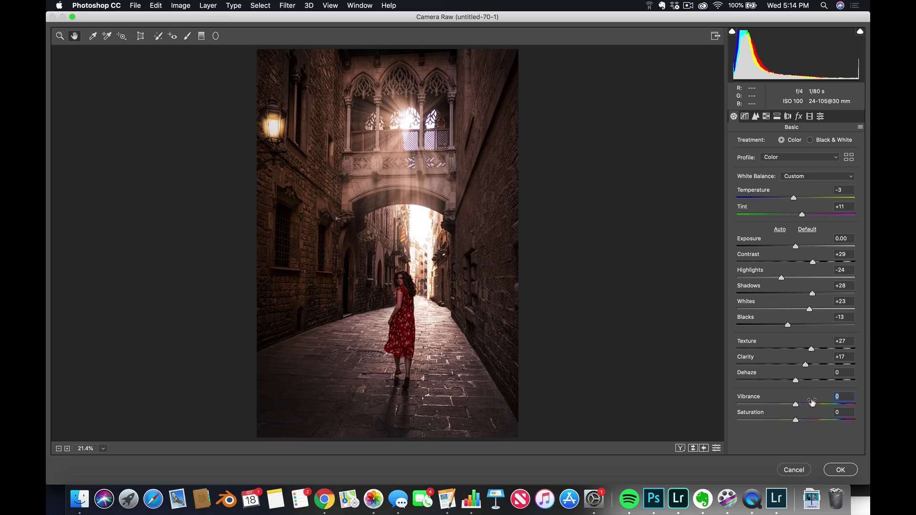
{"action": "left_click_drag", "start_coordinate": [795, 405], "coordinate": [813, 405]}
{"action": "left_click", "coordinate": [841, 470]}
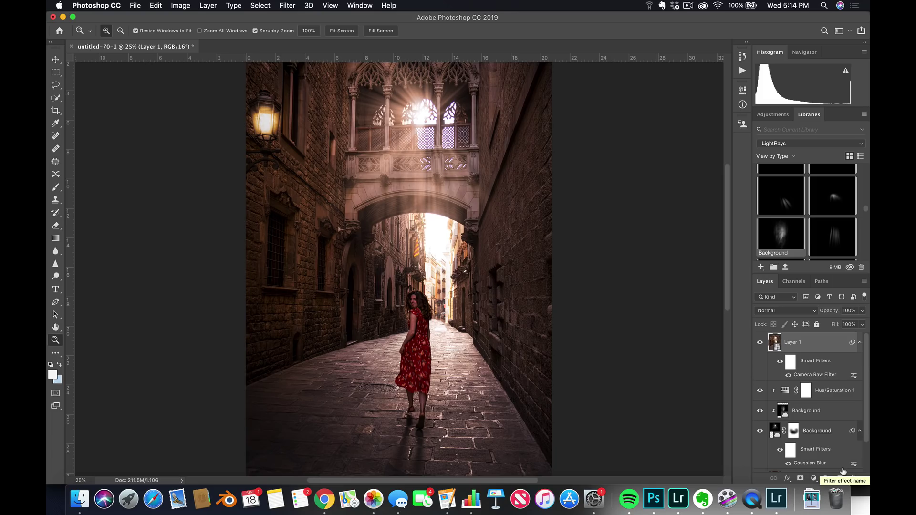
Switch to Lightroom and view the original alley photo full screen for comparison with the edit
{"action": "key", "text": "super+Tab"}
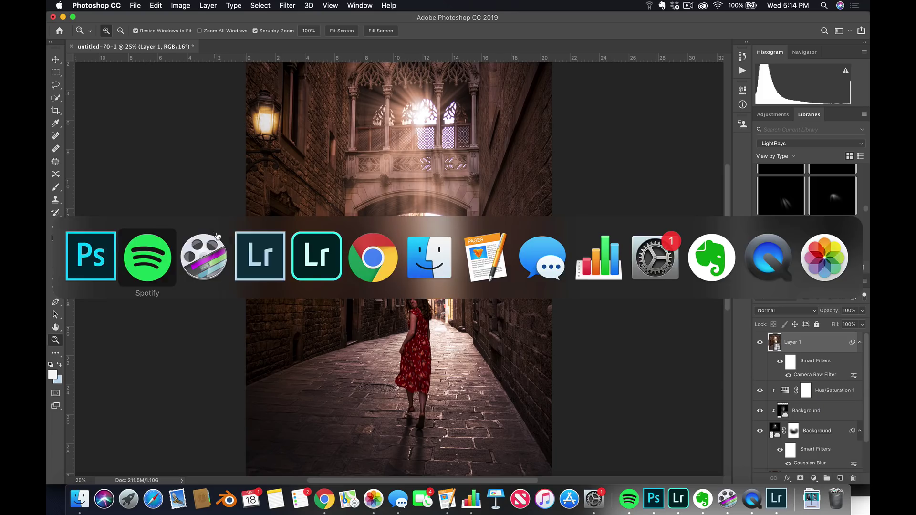
{"action": "left_click", "coordinate": [259, 257]}
{"action": "key", "text": "f"}
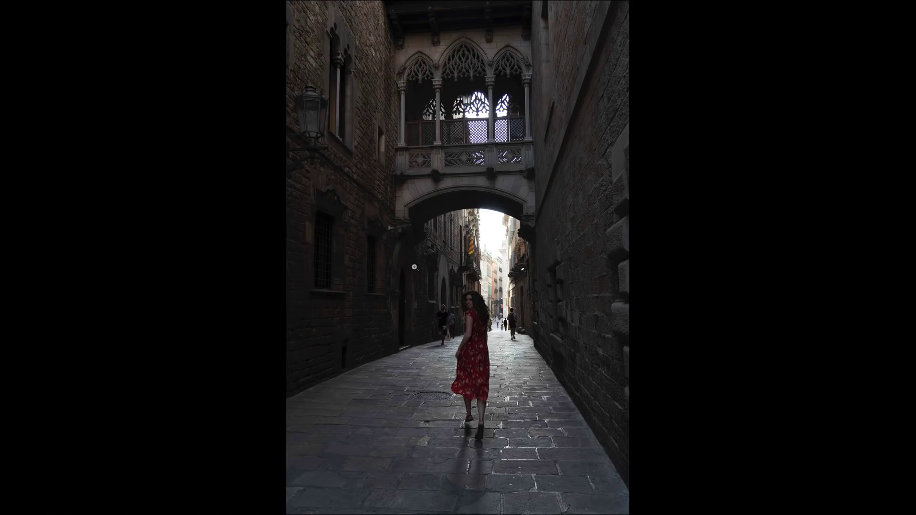